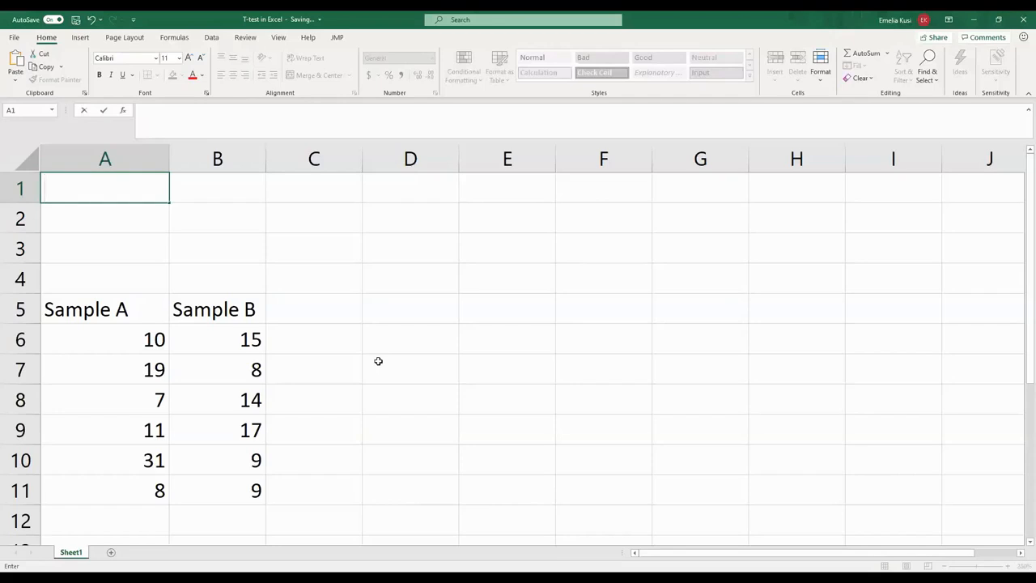
- Enter the significance level as "alpha = 0.05" in cell A1
type("alpha =")
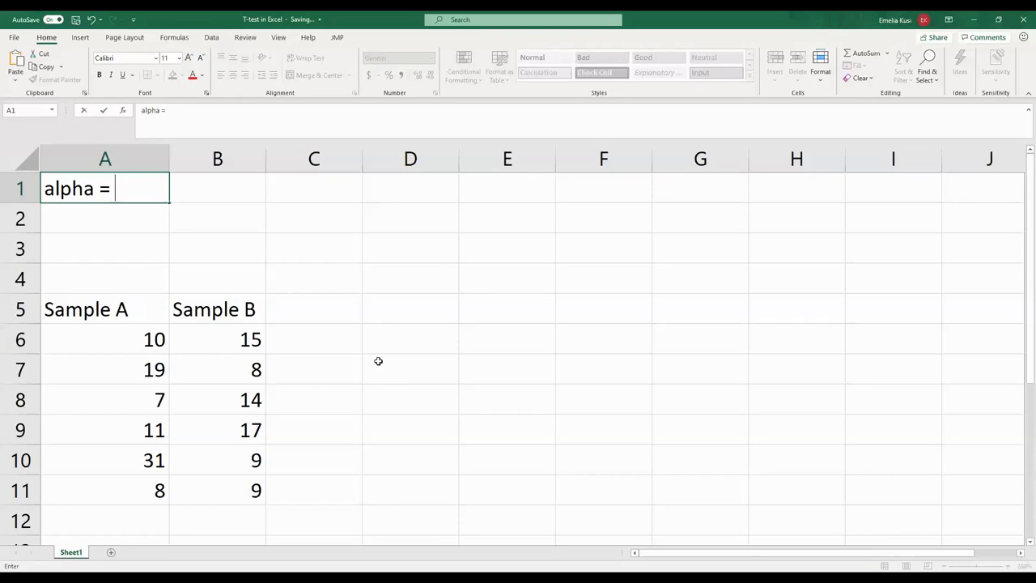
type("0.05")
- Enter the null hypothesis "Ho: uA =uB" in cell A2
left_click(116, 228)
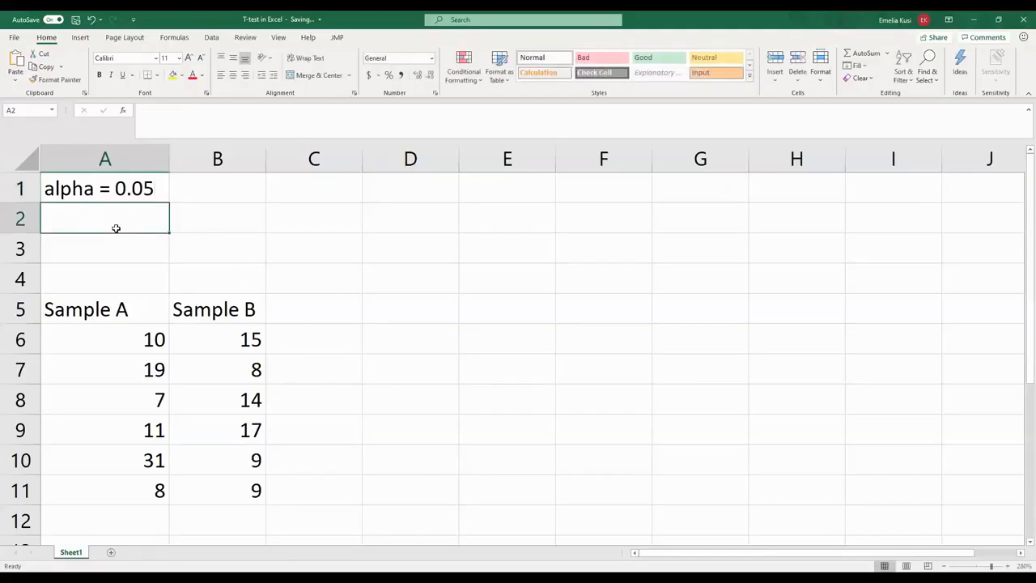
type("Ho")
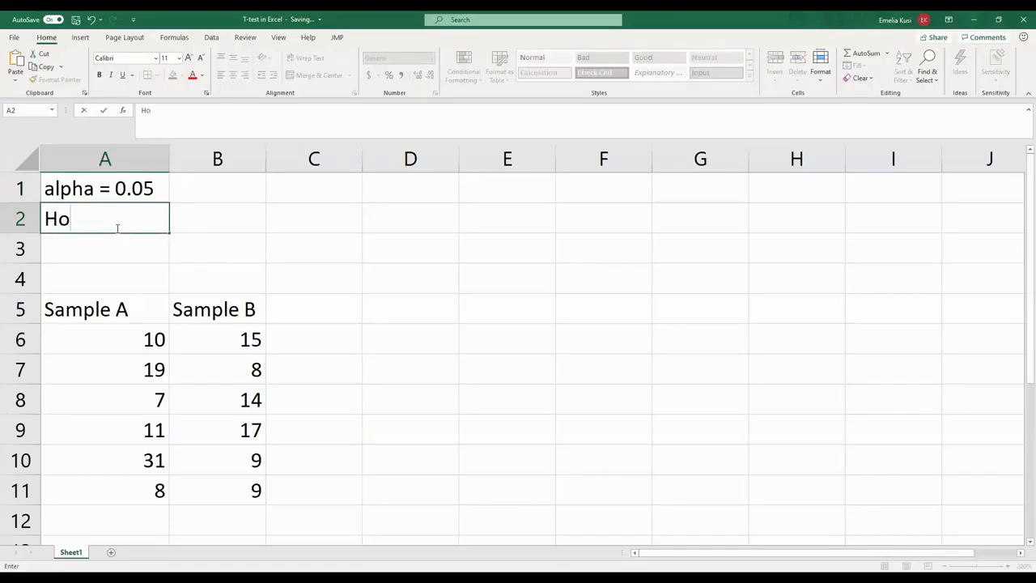
type(": uA =uB")
- Enter the alternative hypothesis "Ha: uA /= uB" in cell A3
left_click(74, 242)
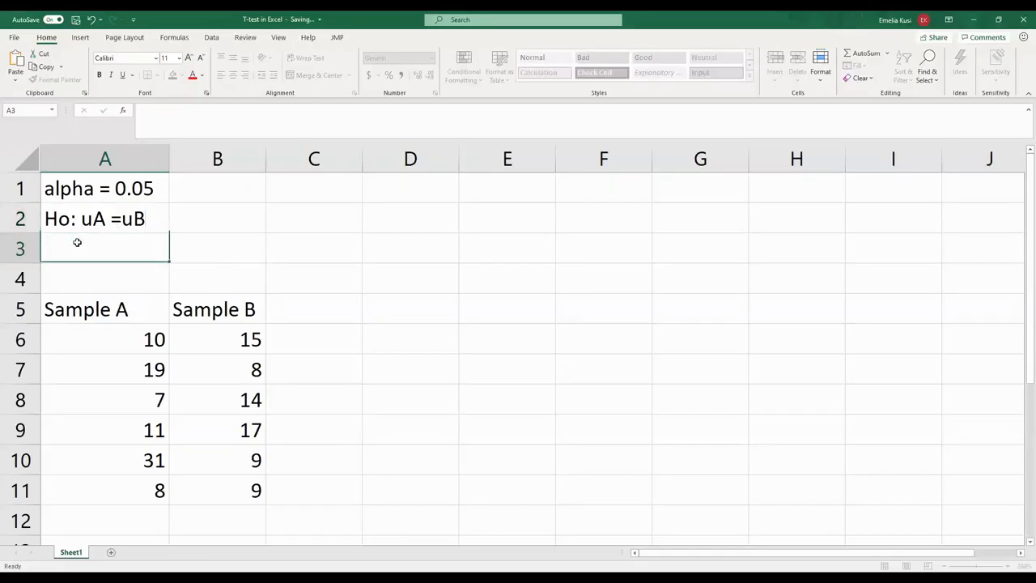
type("Ha")
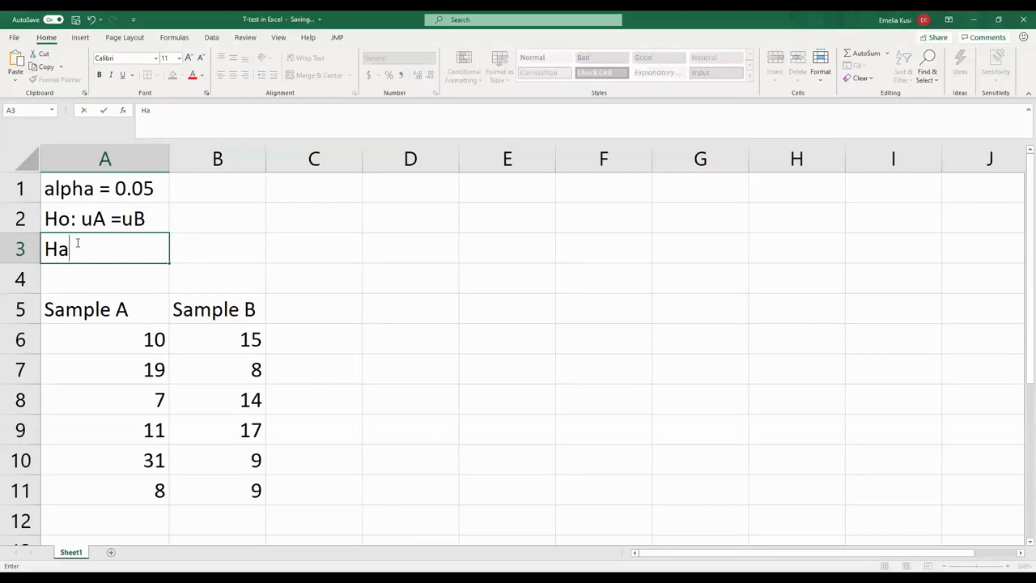
type(": uA /= uB")
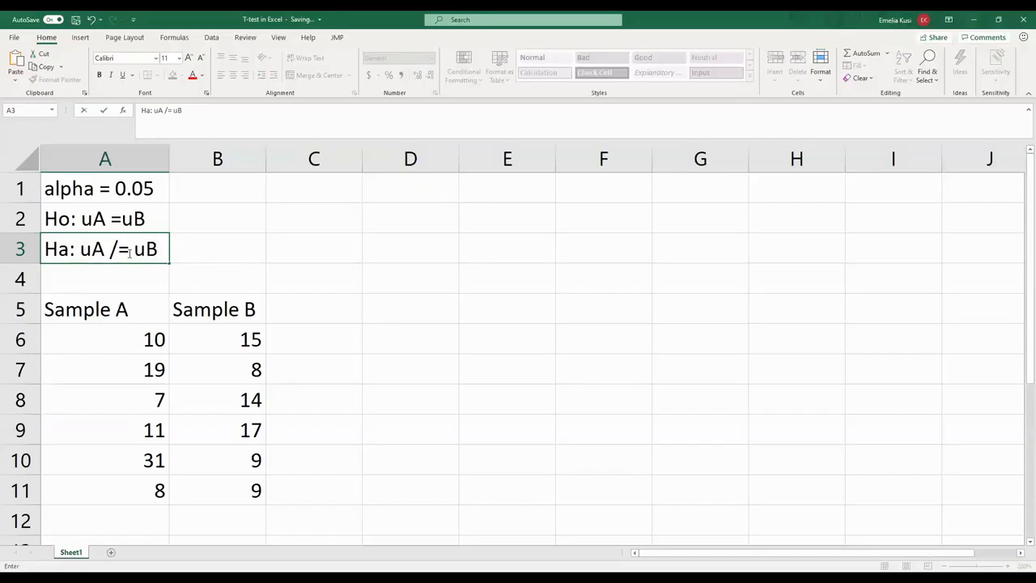
left_click(177, 256)
left_click(127, 282)
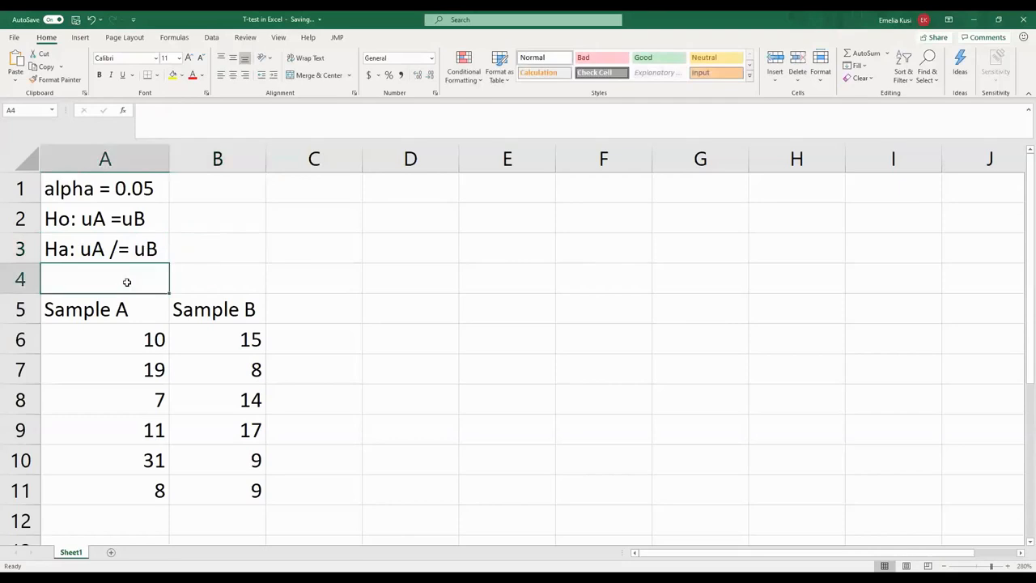
- Enable the Analysis ToolPak add-in through the program's add-in options
left_click(212, 38)
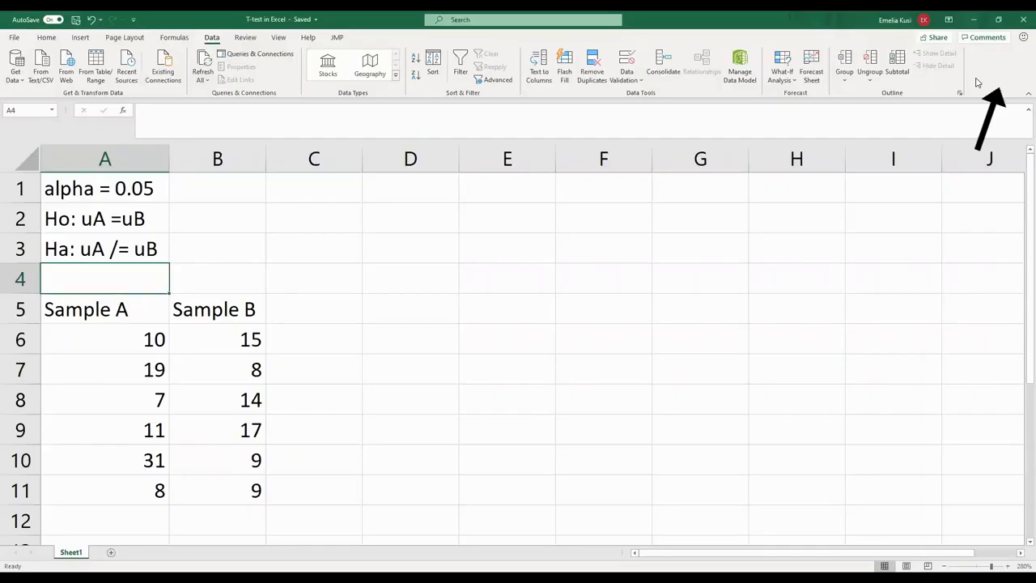
left_click(14, 38)
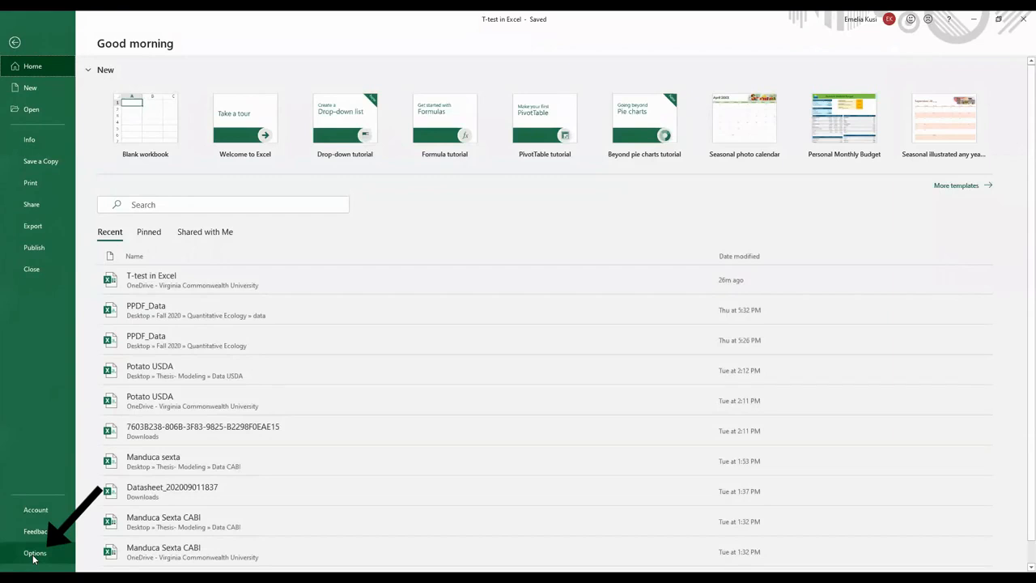
left_click(34, 553)
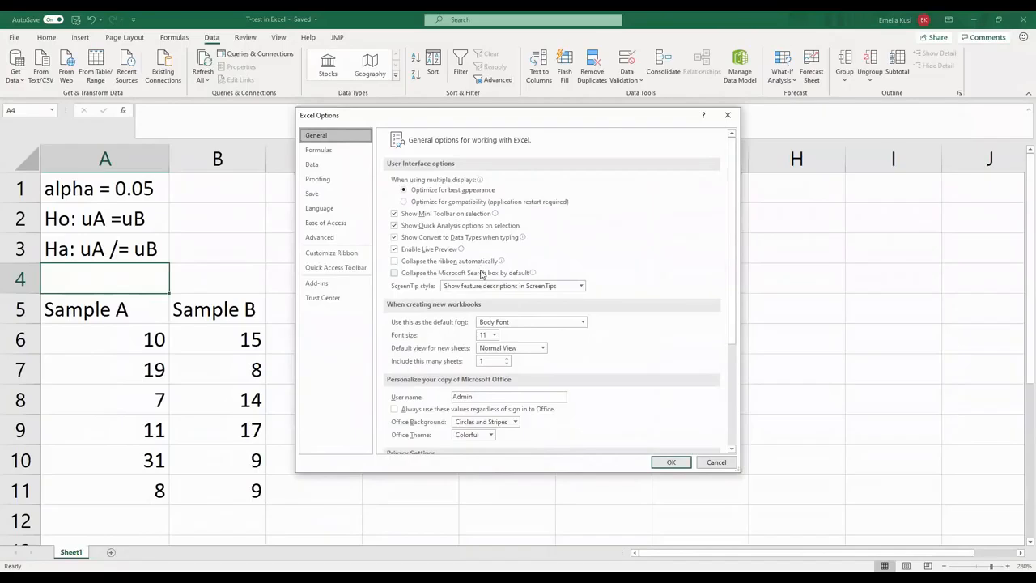
left_click(354, 284)
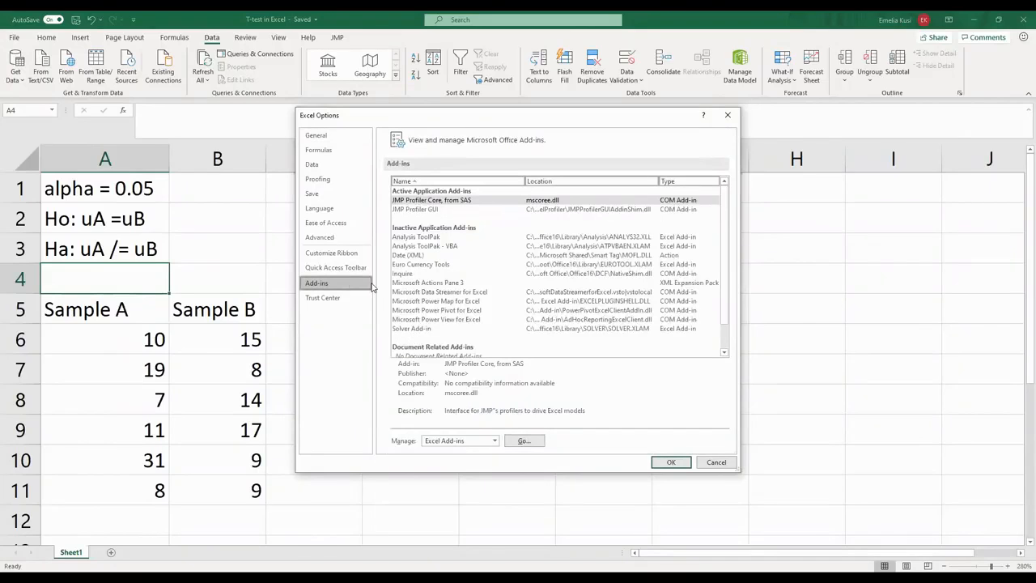
left_click(419, 238)
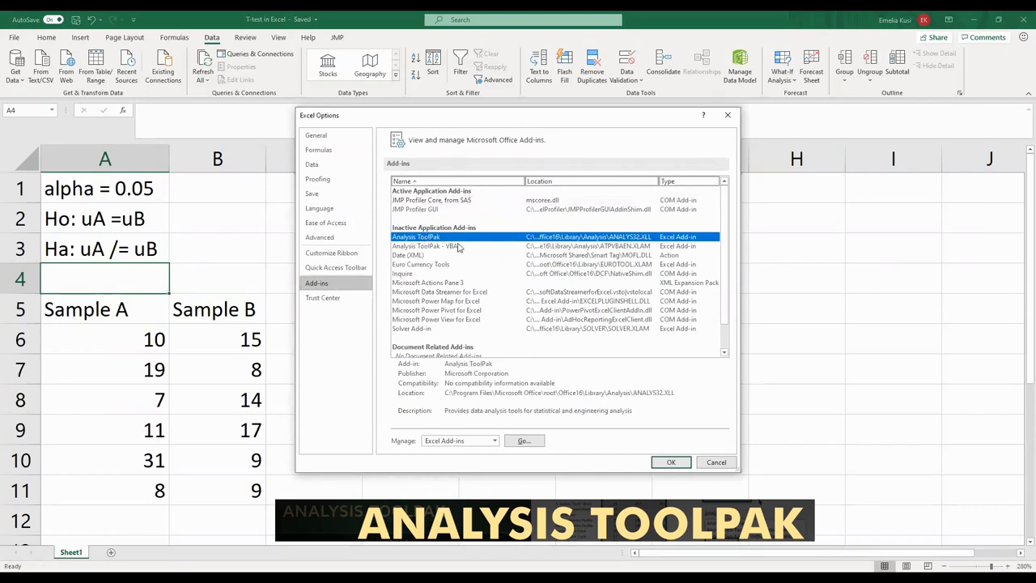
left_click(522, 441)
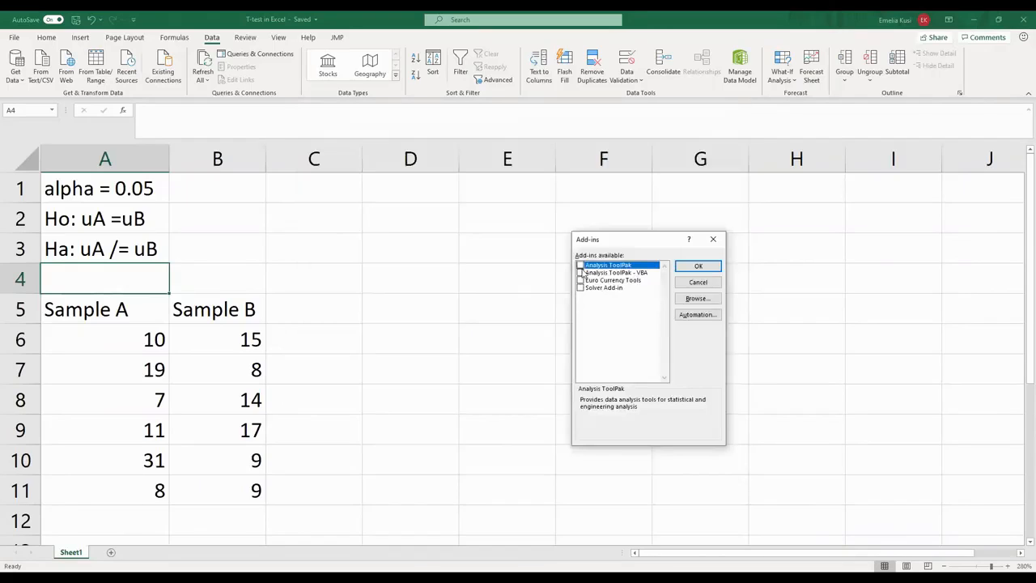
left_click_drag(620, 236, 487, 220)
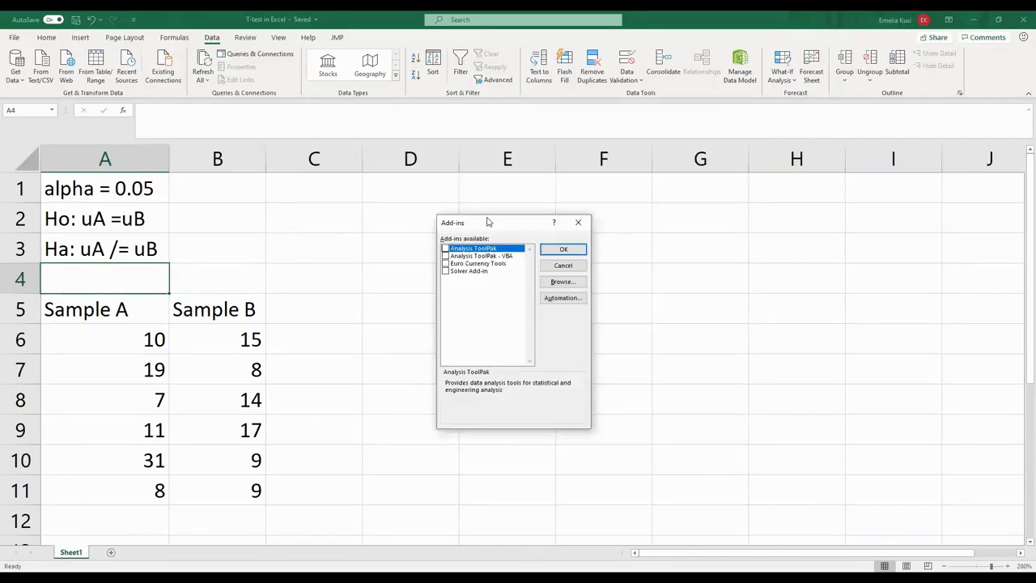
left_click(445, 250)
left_click(564, 252)
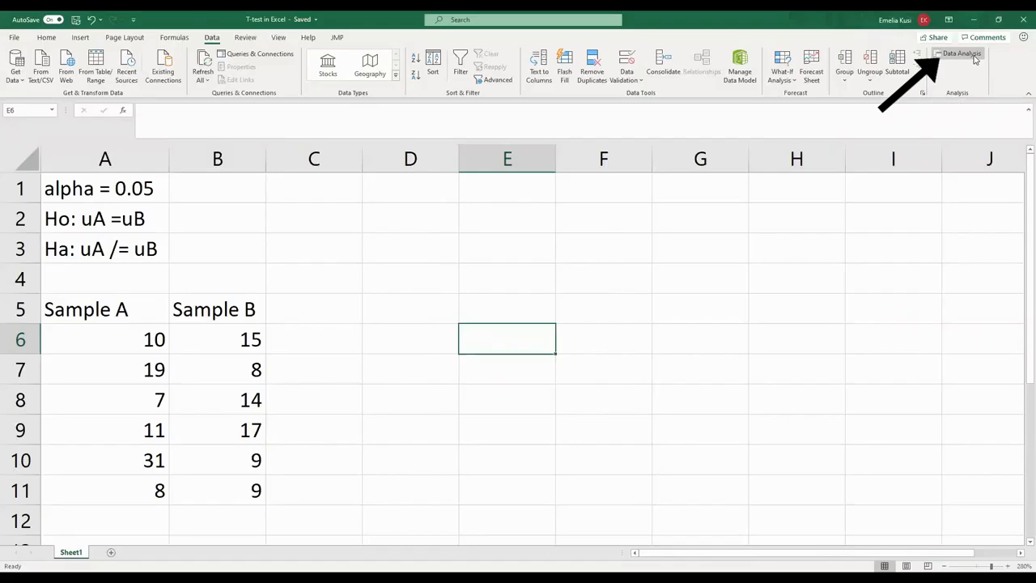
- Start the data analysis tool "t-Test: Two-Sample Assuming Equal Variances"
left_click(967, 55)
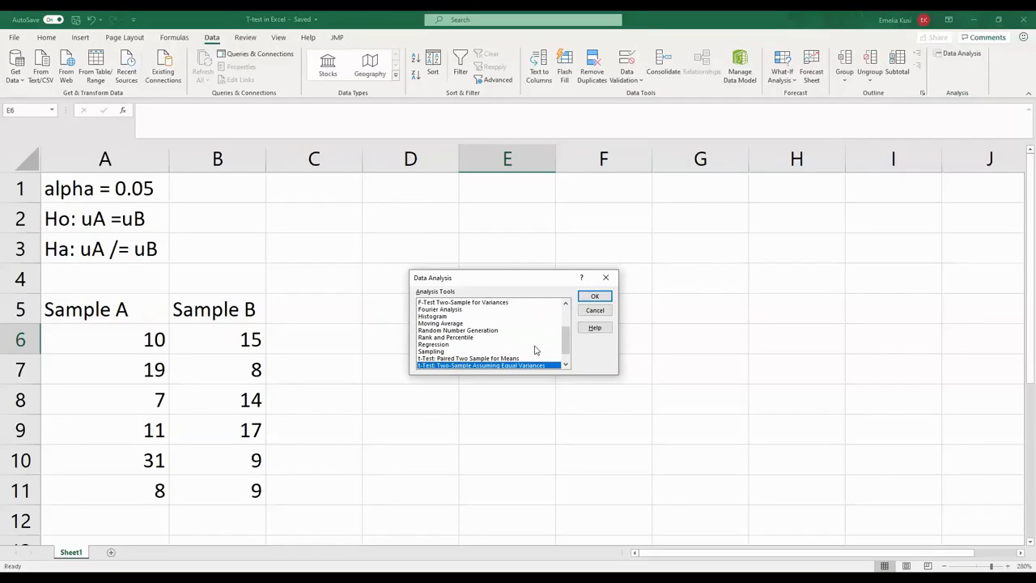
scroll(534, 350, "up", 3)
scroll(533, 349, "down", 1)
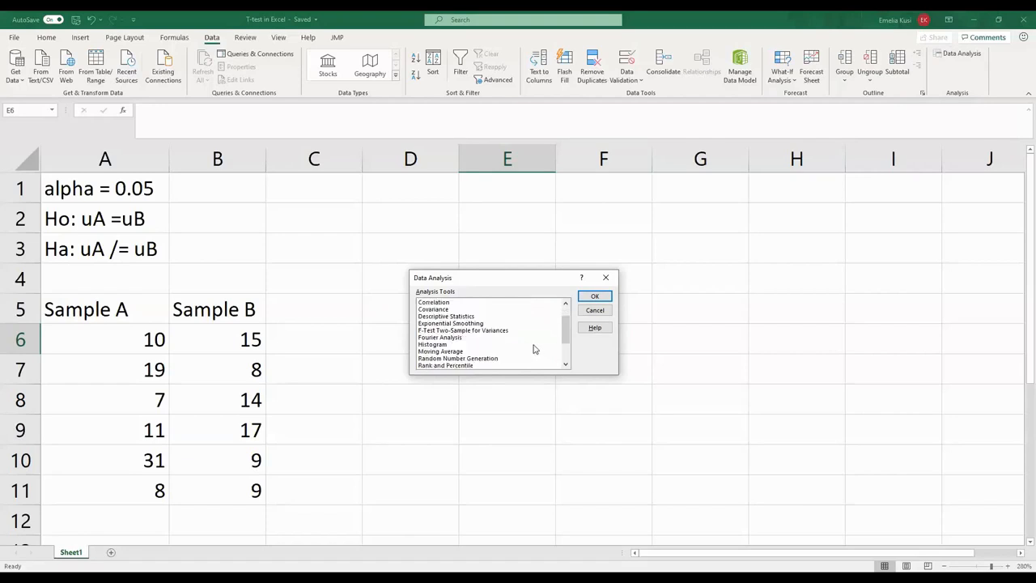
scroll(533, 349, "down", 2)
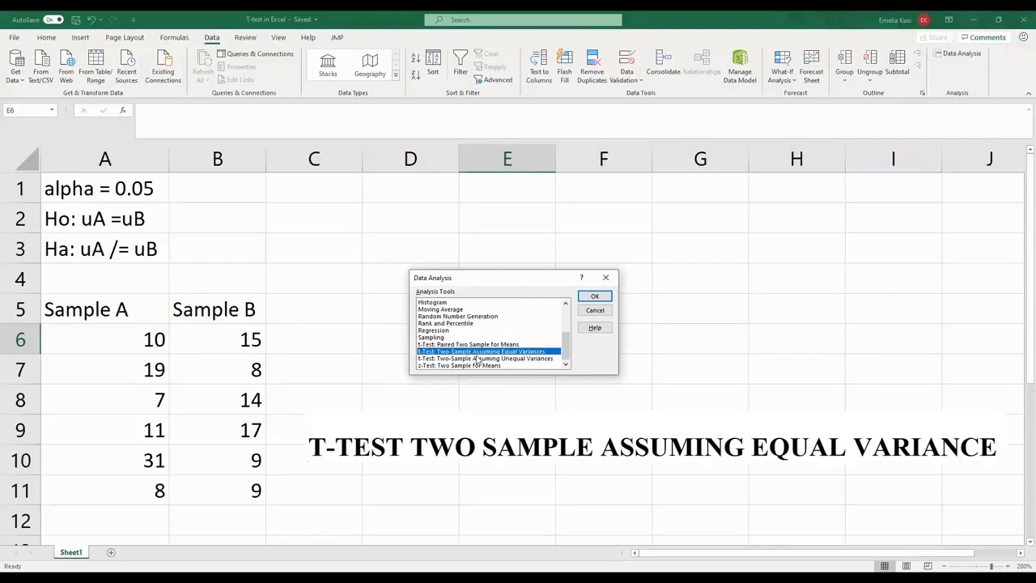
left_click(589, 298)
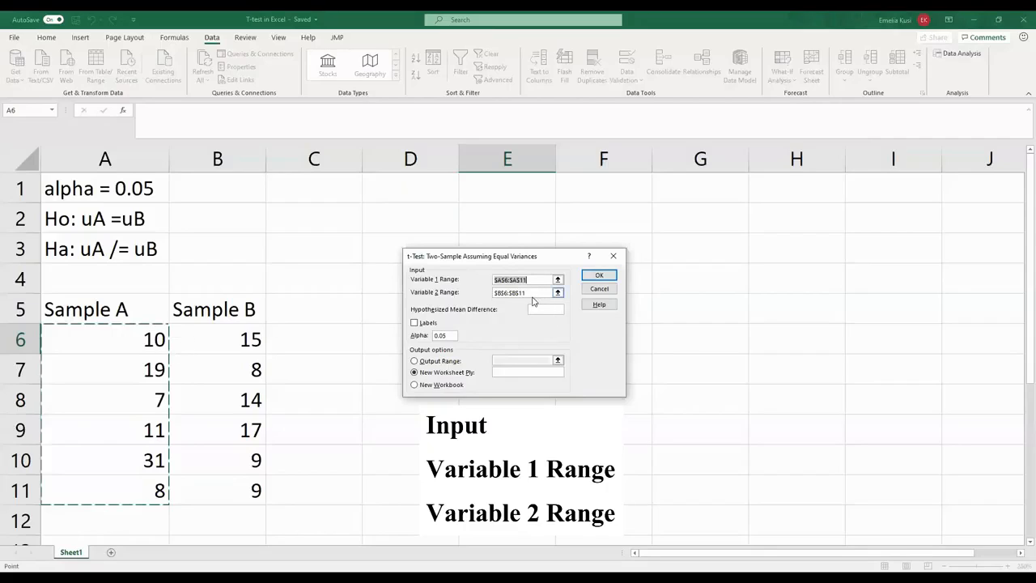
- Run the t-test with Variable 1 range A6:A11, Variable 2 range B6:B11 and alpha 0.05, output to a new worksheet
left_click(55, 345)
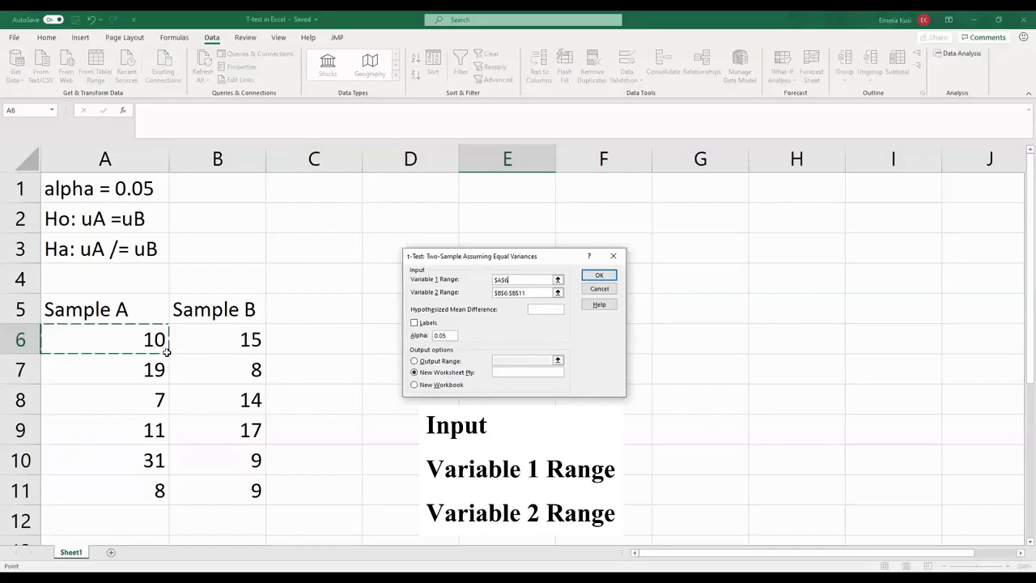
left_click_drag(166, 351, 156, 490)
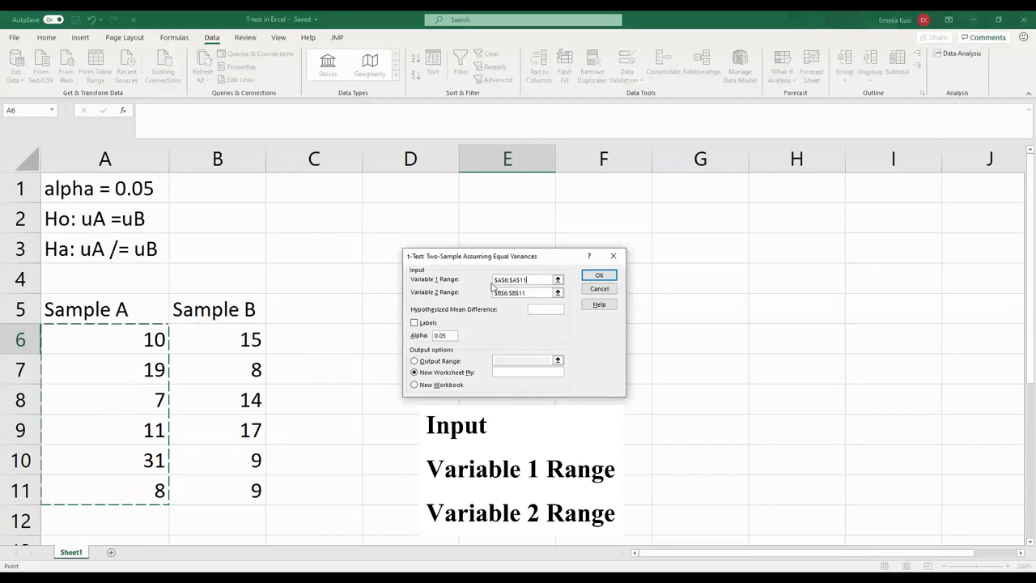
left_click(526, 293)
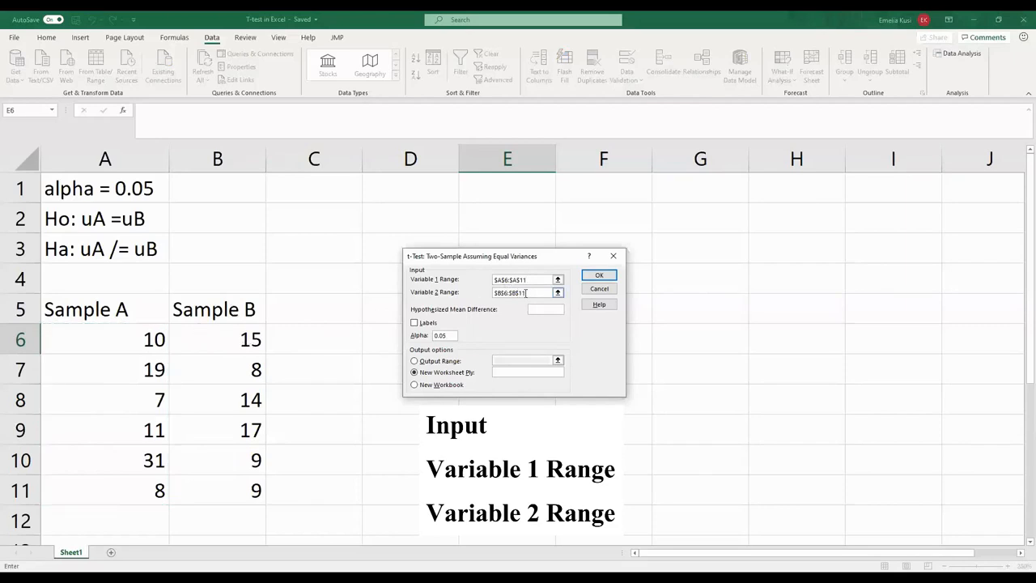
key("BackSpace")
key("BackSpace")
key("BackSpace")
key("BackSpace")
key("BackSpace")
key("BackSpace")
key("BackSpace")
key("BackSpace")
key("BackSpace")
key("BackSpace")
left_click(246, 339)
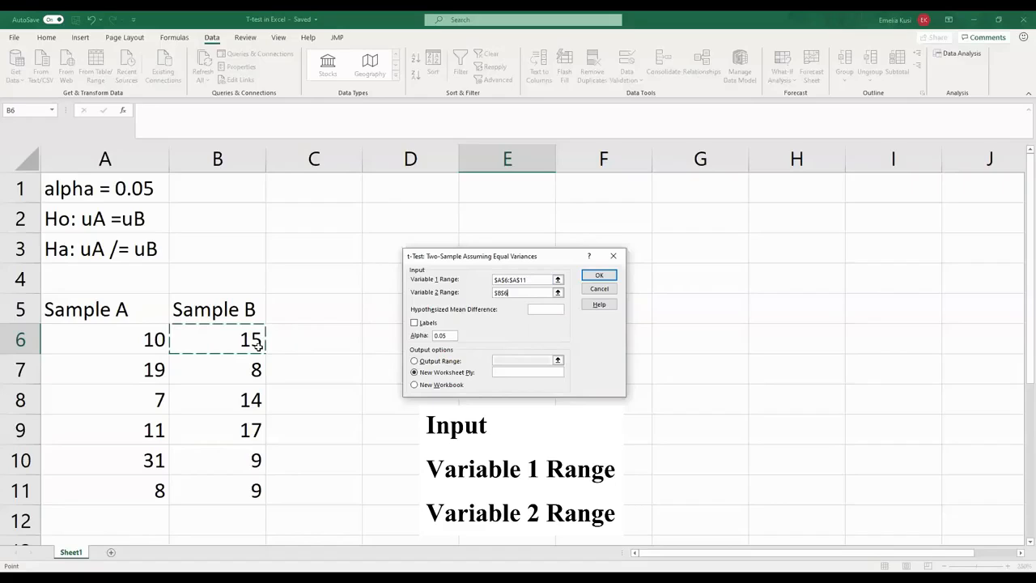
left_click_drag(257, 345, 241, 491)
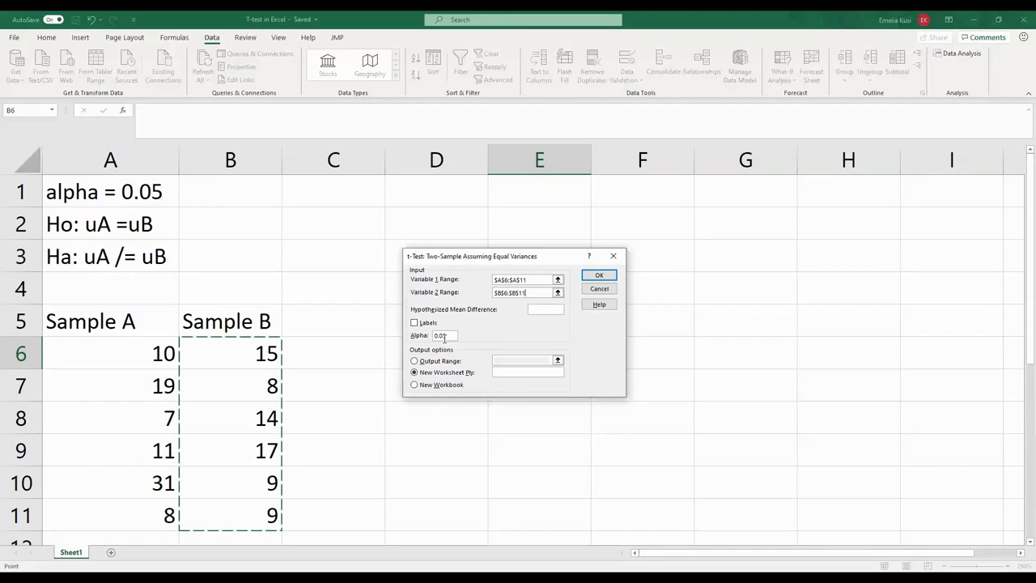
left_click(444, 336)
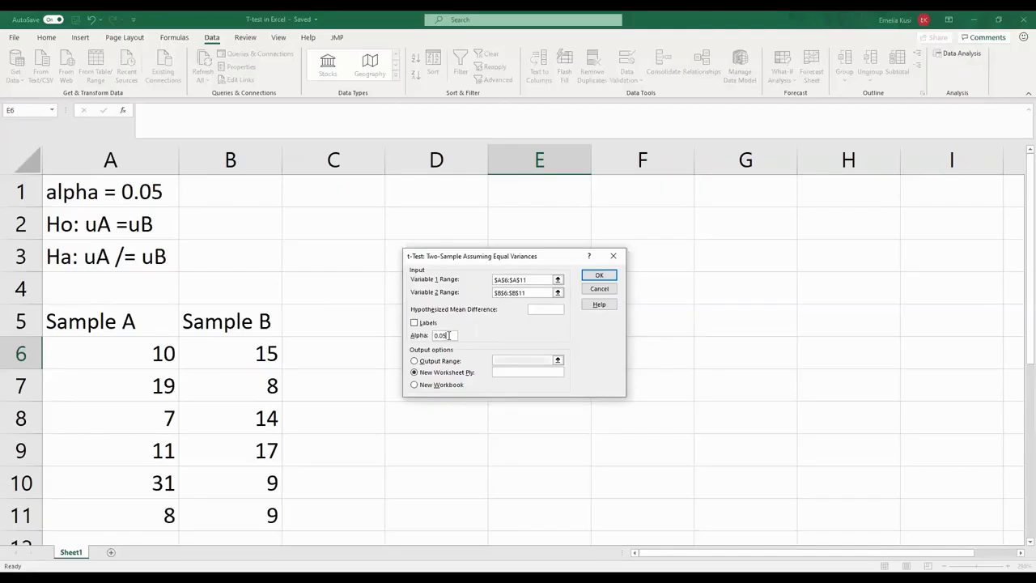
left_click(603, 280)
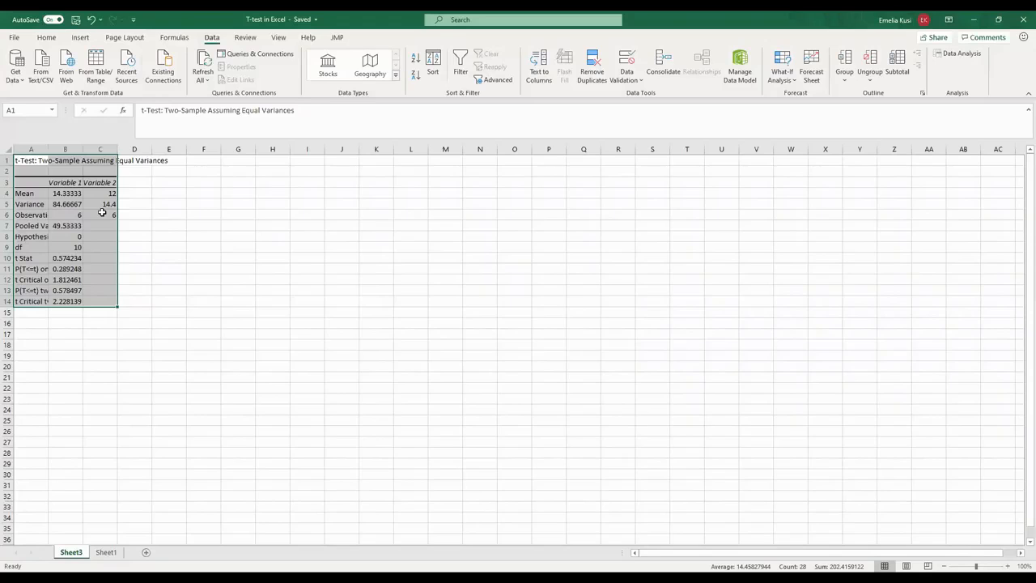
- Enlarge the t-test results sheet to 262% zoom and widen column A to fit most row labels
left_click(987, 566)
left_click(991, 561)
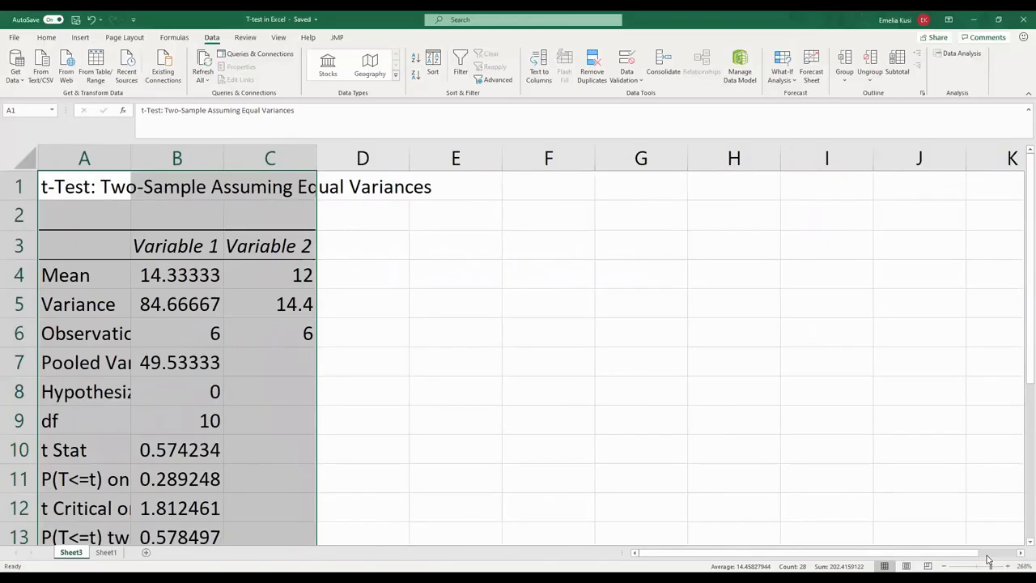
left_click_drag(987, 556, 989, 556)
scroll(984, 532, "down", 1)
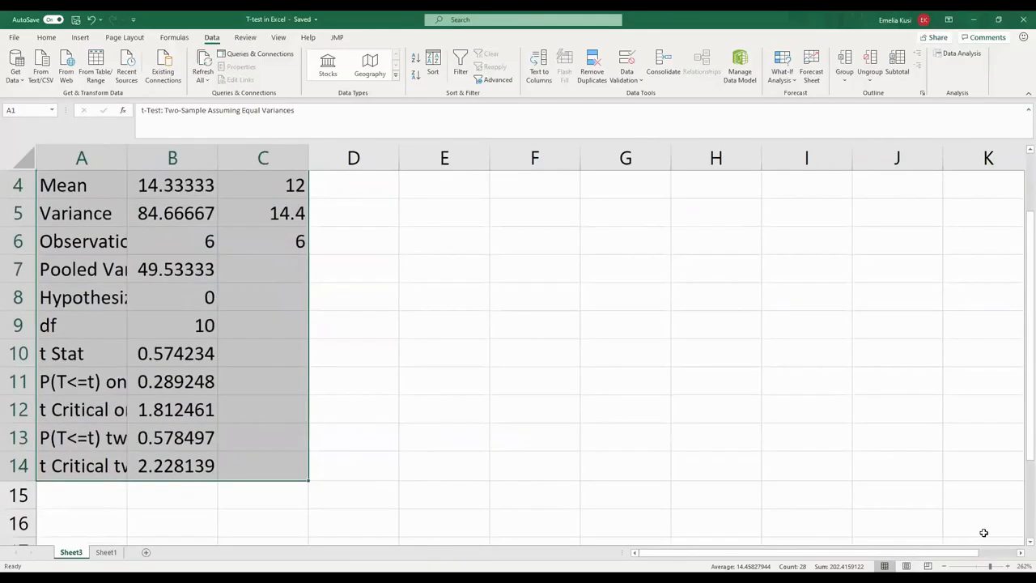
scroll(984, 533, "up", 1)
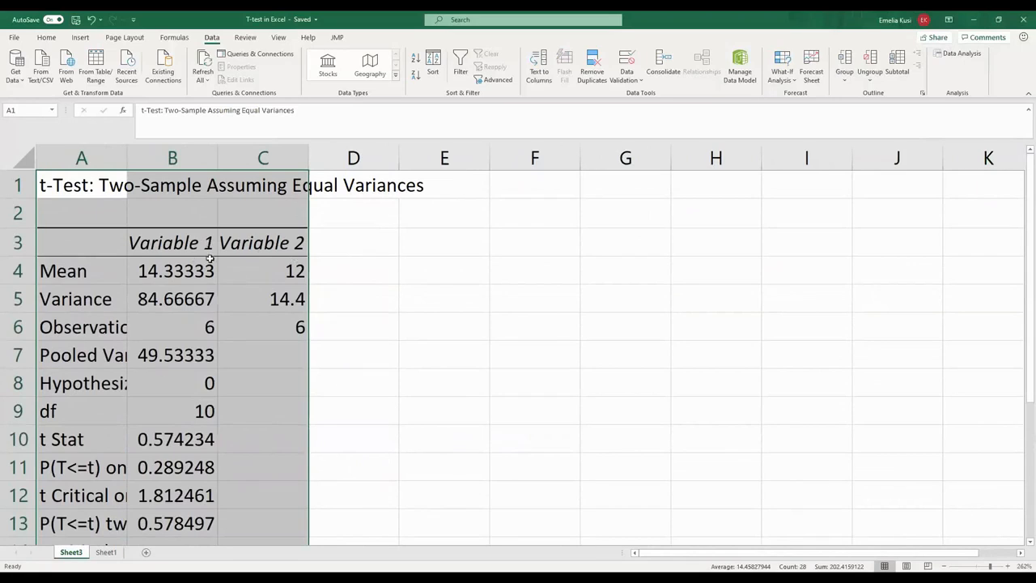
left_click(354, 225)
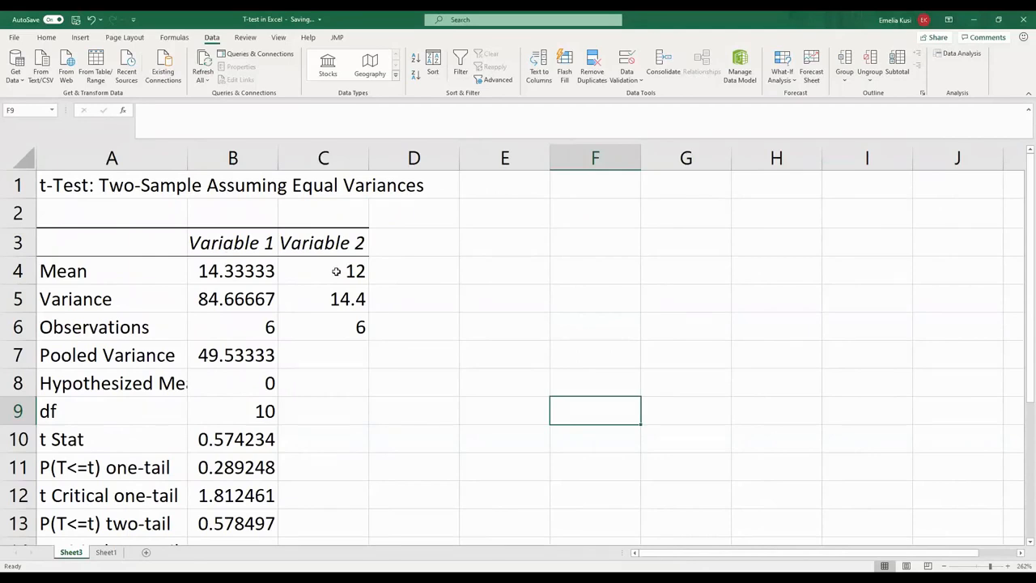
- Enter the alternative hypothesis "Ha: uA/=uB" in cell F9, beside the t-test results
scroll(190, 213, "down", 1)
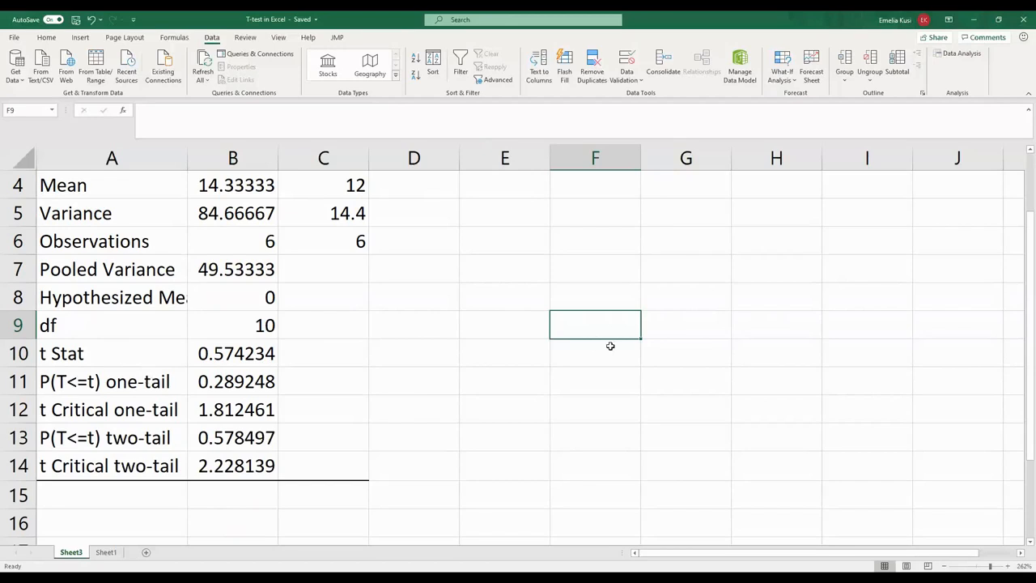
double_click(555, 324)
type("Ha=")
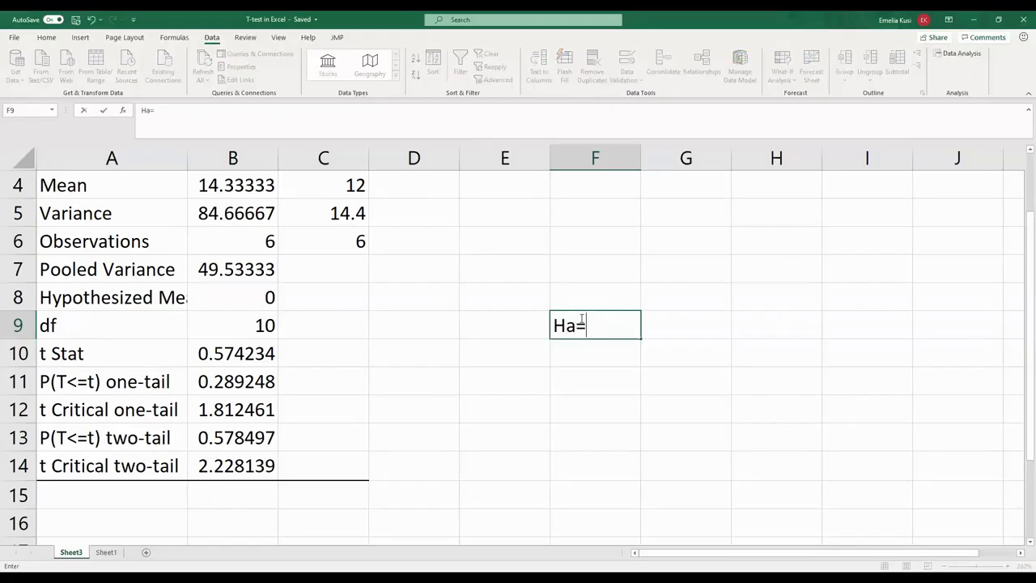
key("BackSpace")
type(": uA/=u")
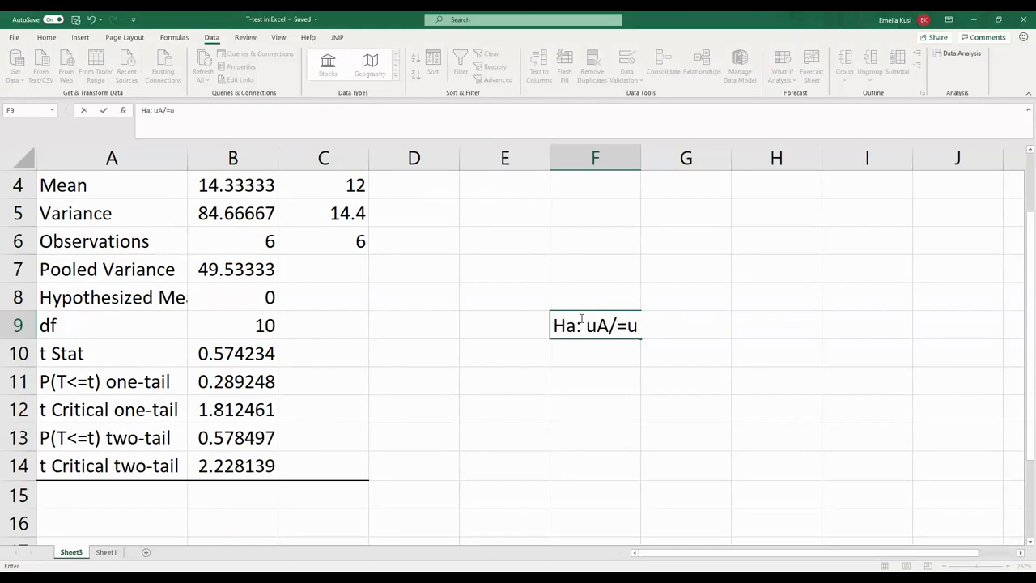
type("B")
key("Return")
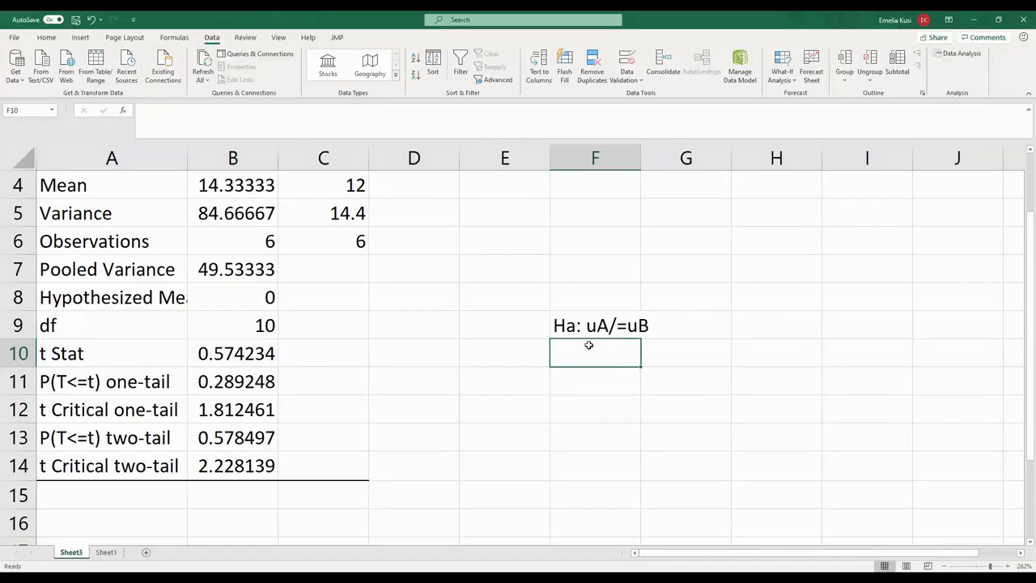
- Enter the note "two-tailed test" in cell H9, on the same row as the alternative hypothesis
left_click(603, 330)
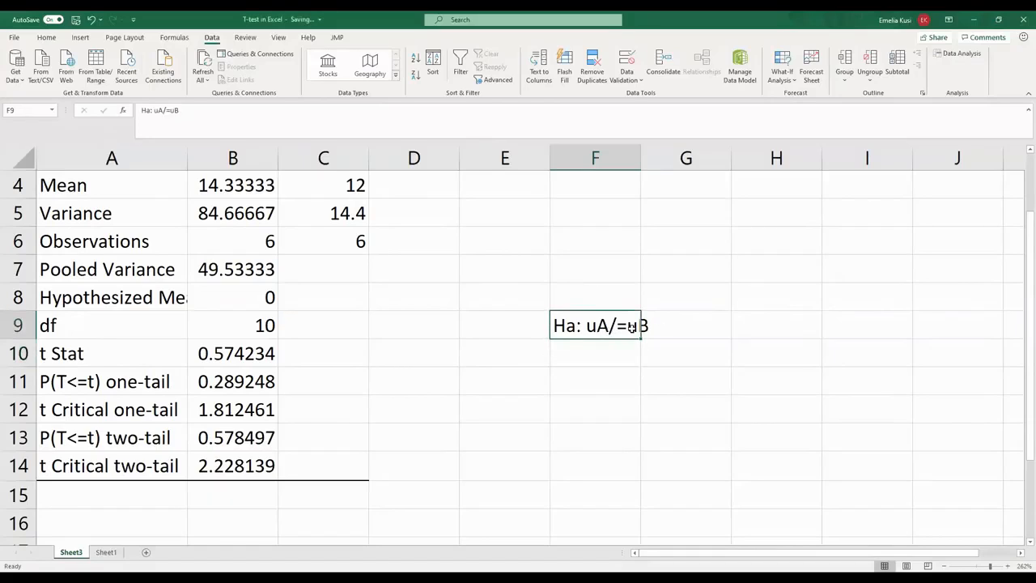
left_click(696, 331)
left_click(763, 325)
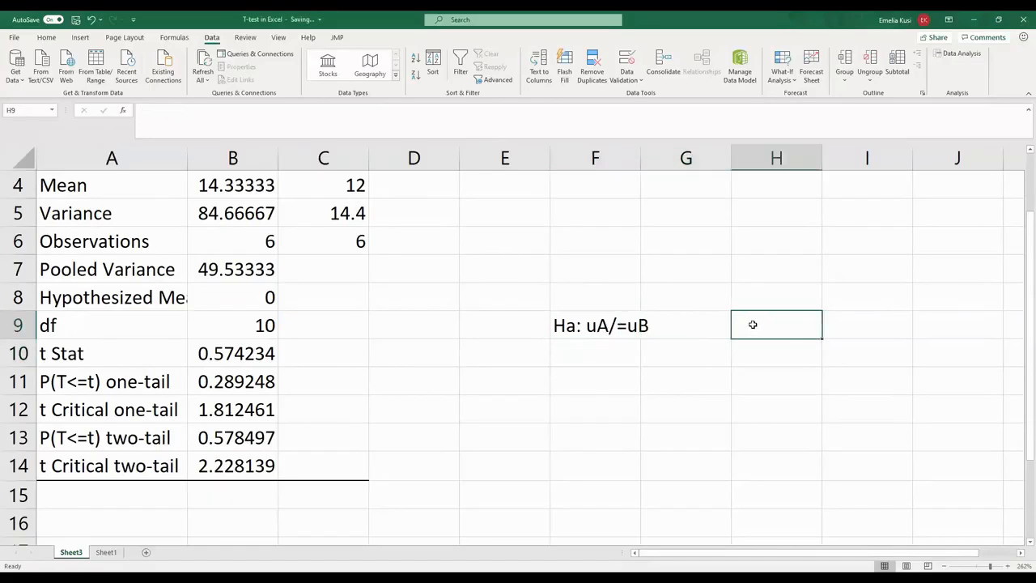
type("tw")
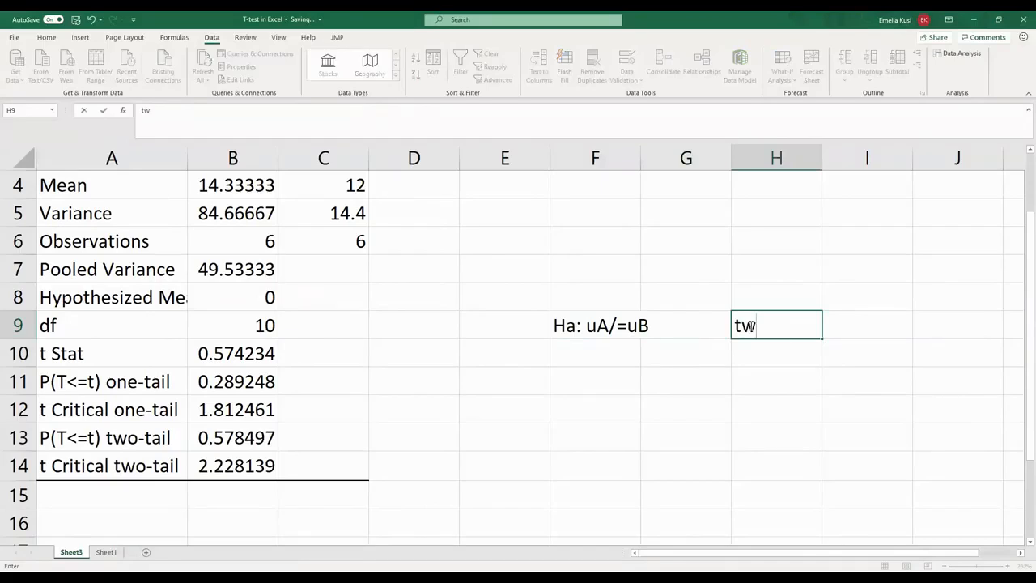
type("o-taile")
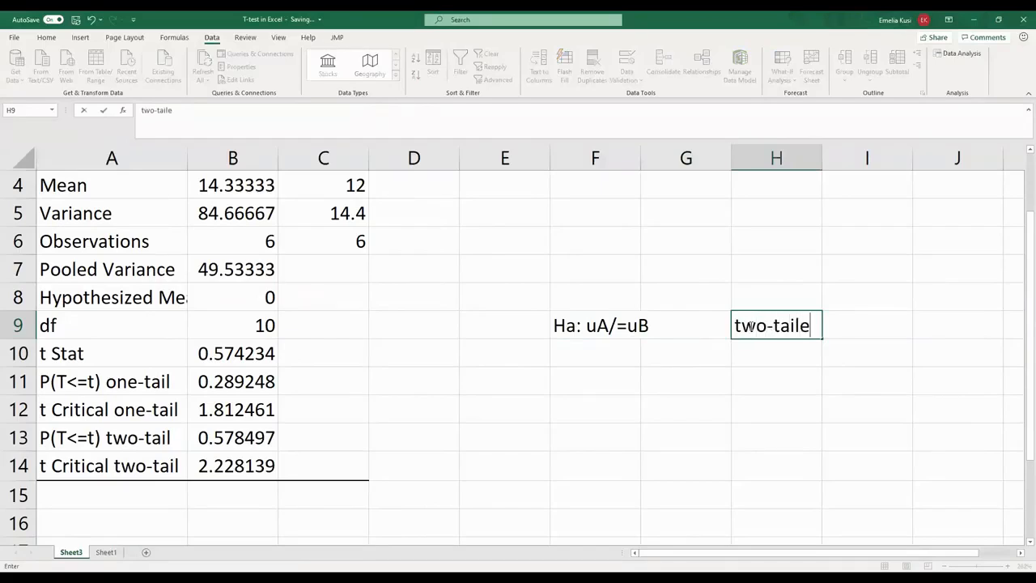
type("d test")
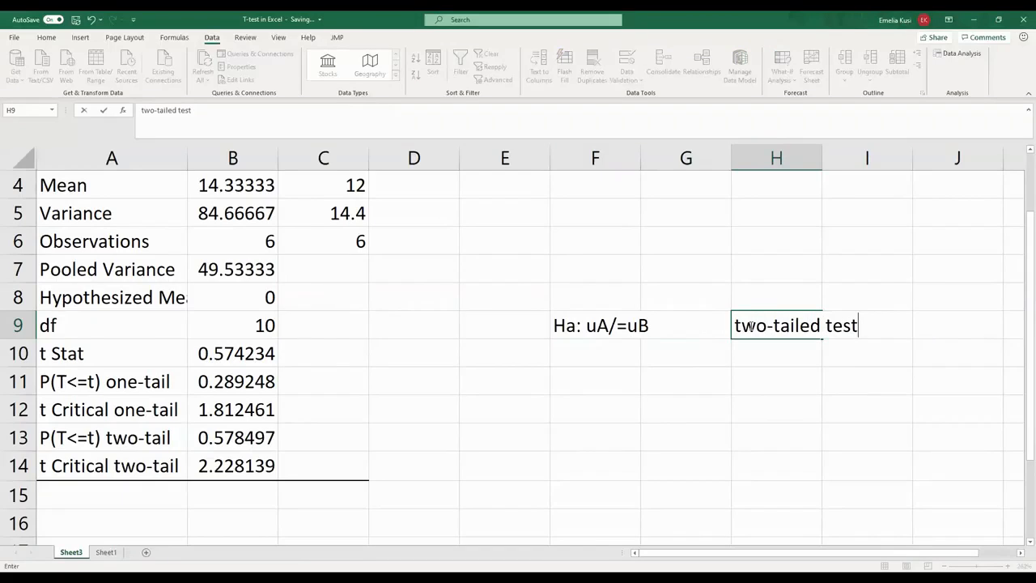
left_click(722, 350)
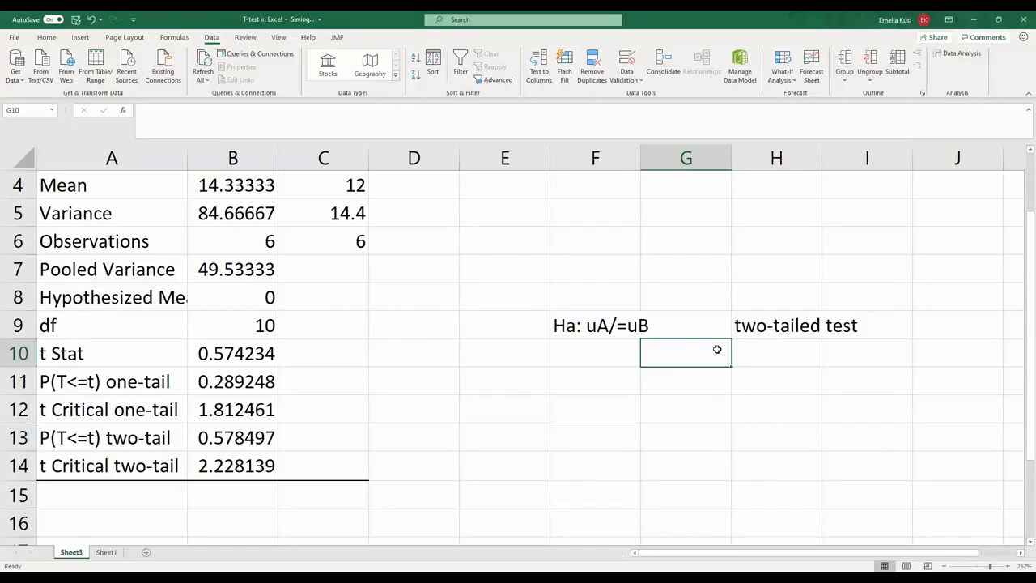
- Check the two-tail p-value in the t-test results and enter the comparison "p>alpha" in cell F11
left_click(101, 443)
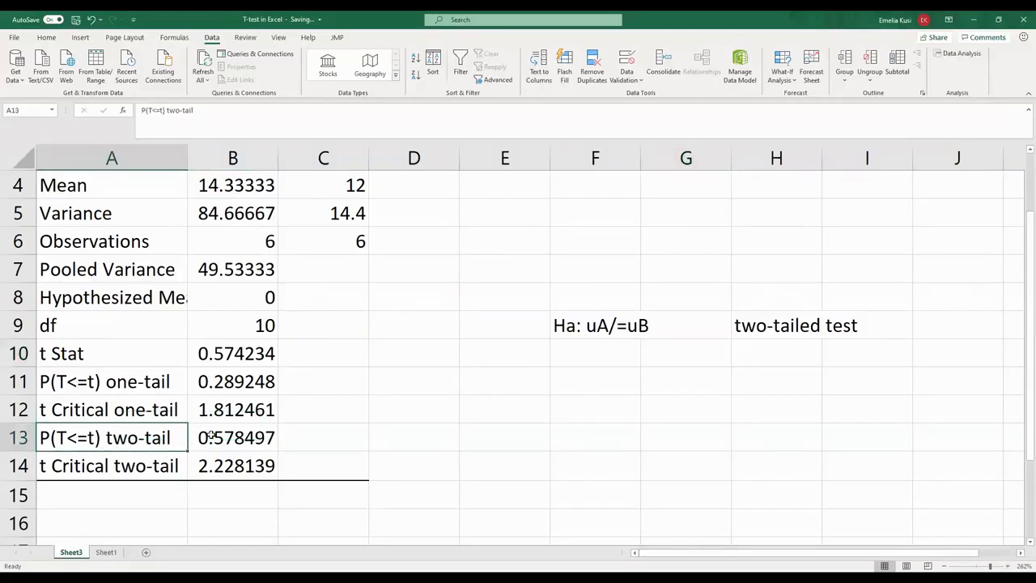
left_click(210, 438)
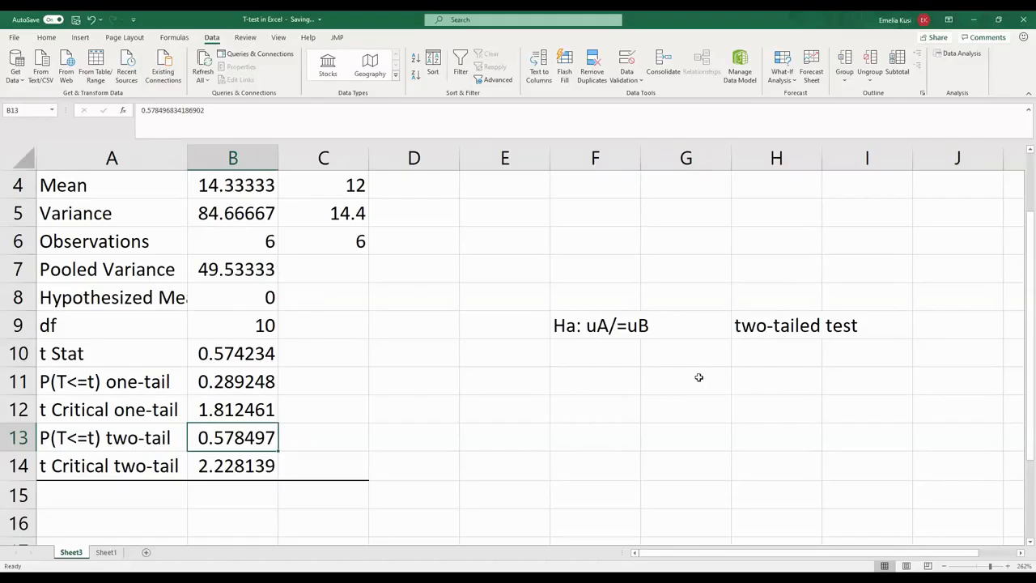
left_click(619, 389)
type("p")
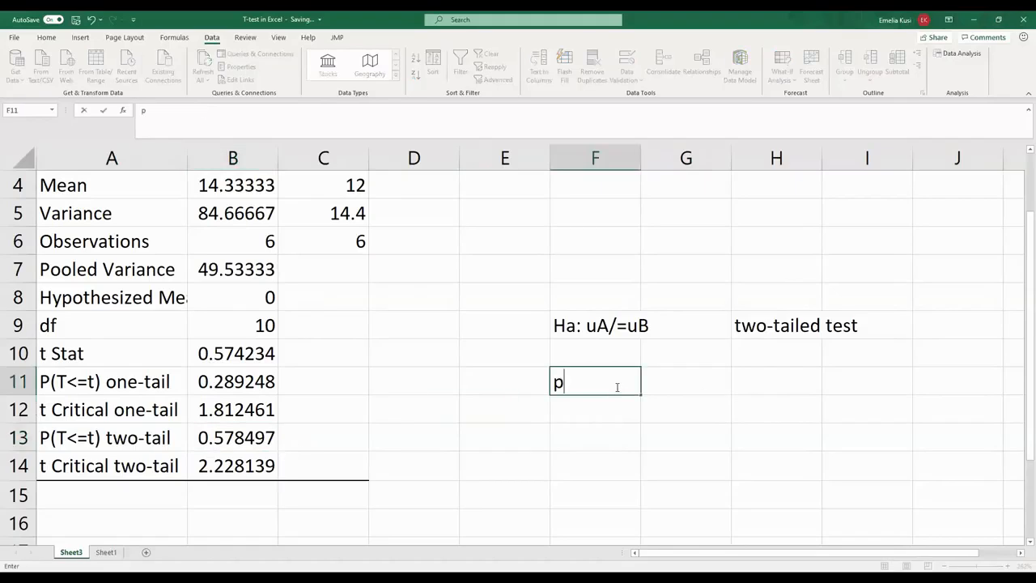
type(">alpha")
- Enter the decision "Fail to reject the null hypothesis" in cell G11, beside the p-value comparison
left_click(653, 381)
type("Fai")
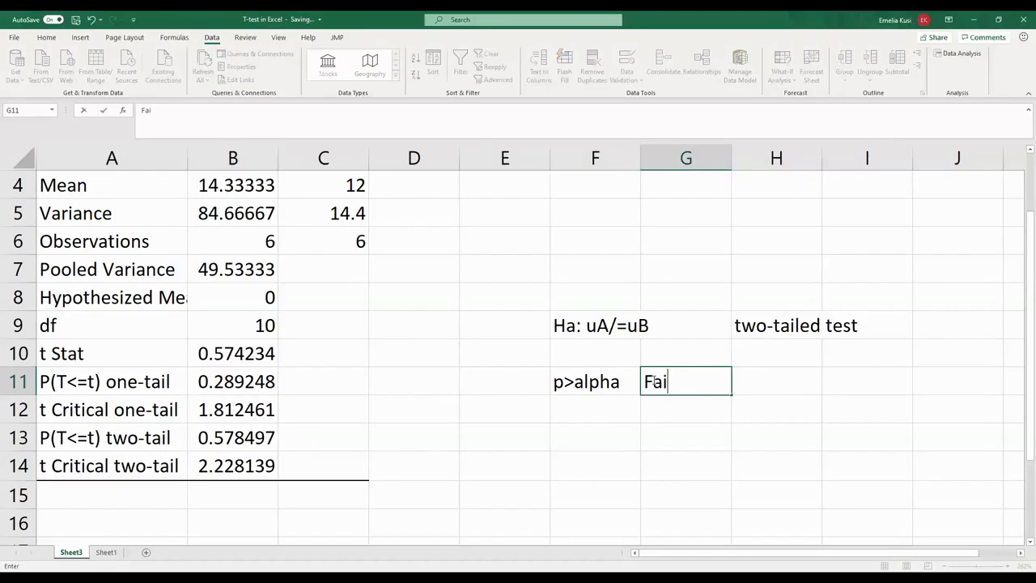
type("l to reject ")
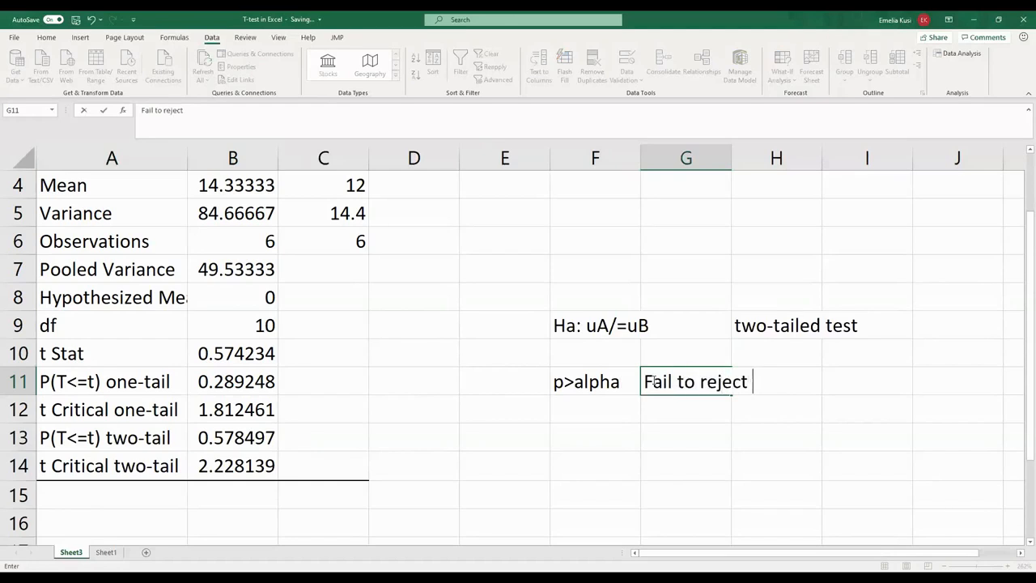
type("the nu")
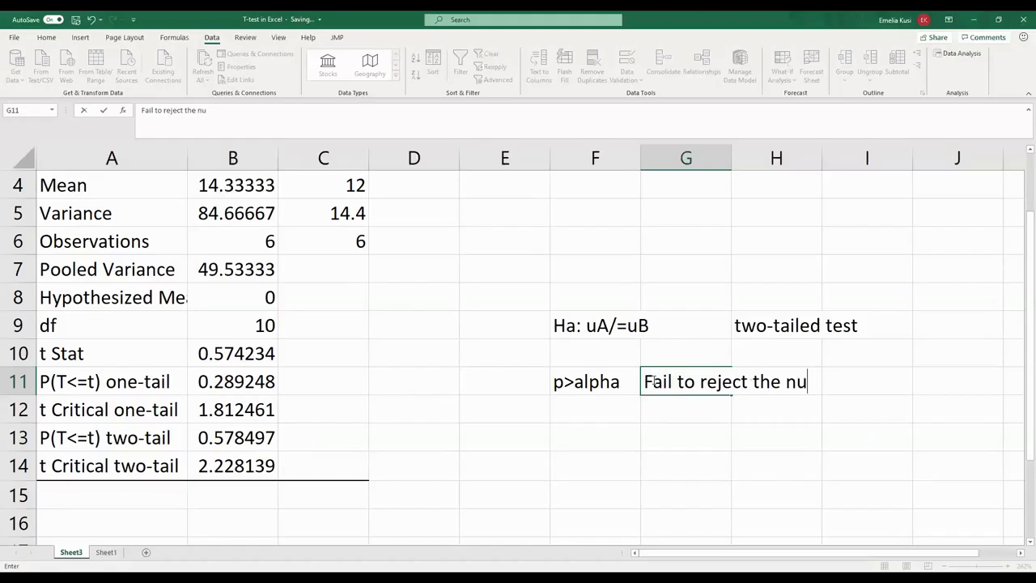
type("ll hypo")
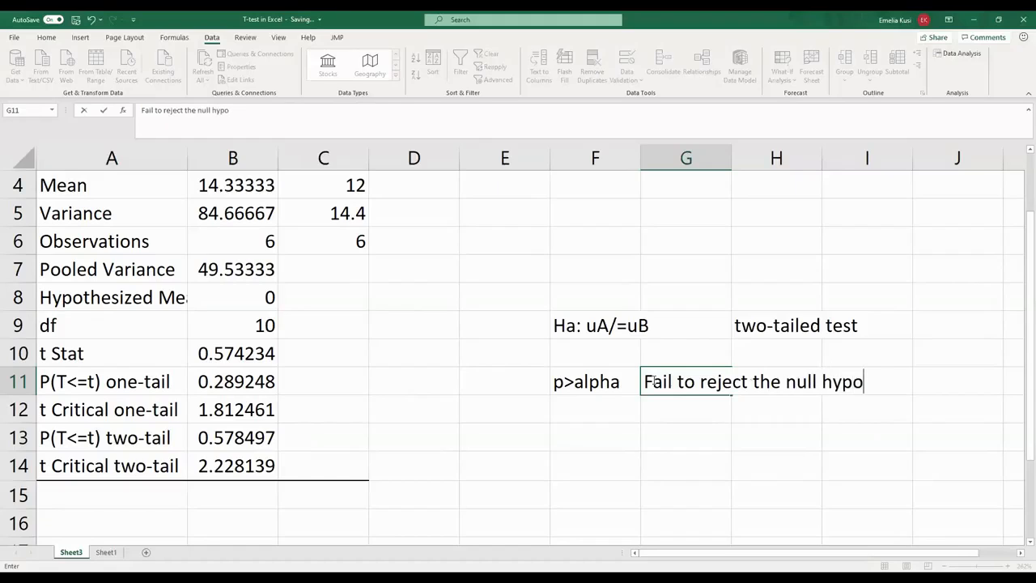
type("thesis")
key("BackSpace")
key("BackSpace")
type("is")
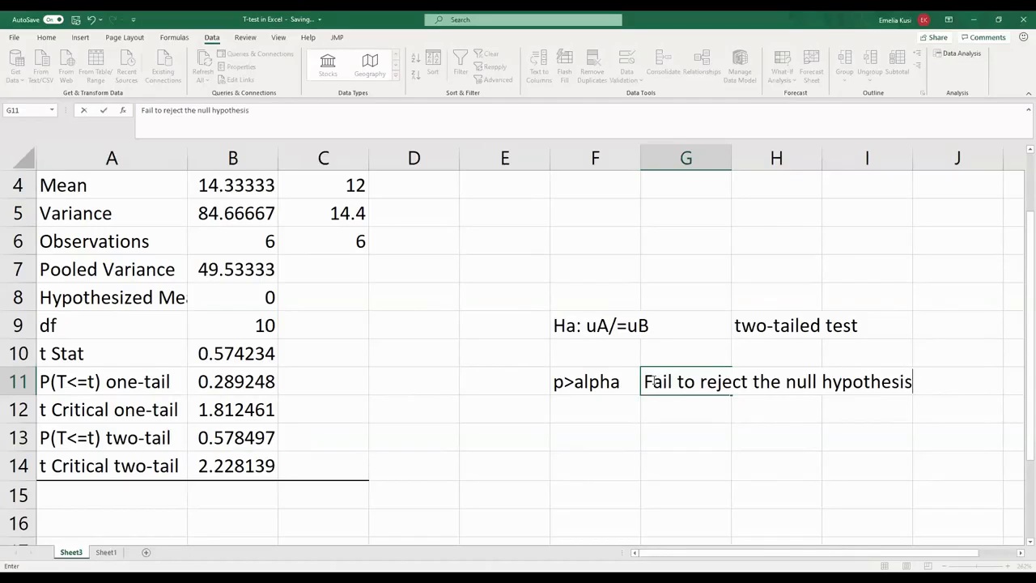
- Enter the conclusion "conclude that there is insufficient information to state that the samples differ" in cell F12
left_click(622, 406)
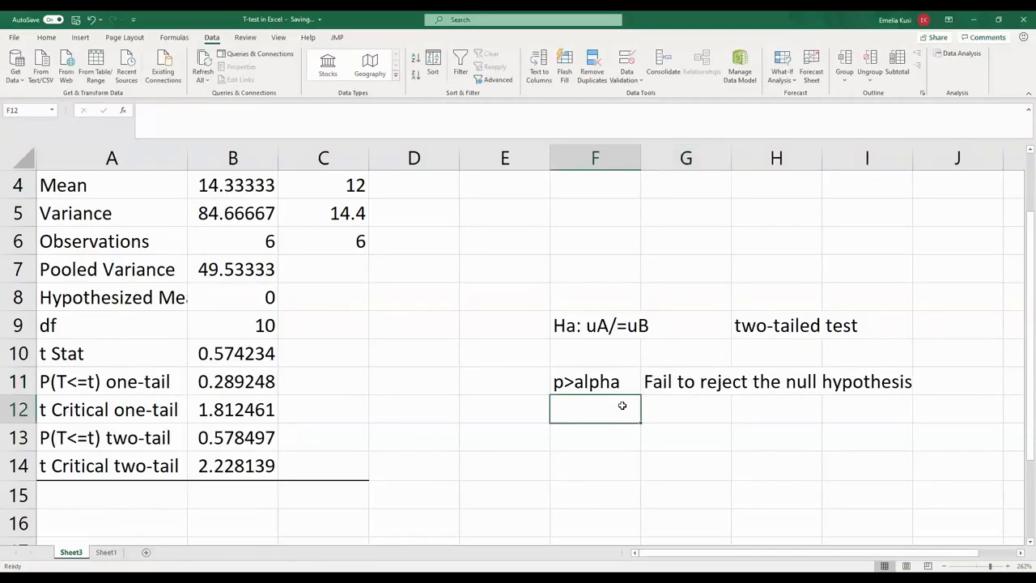
type("conclud")
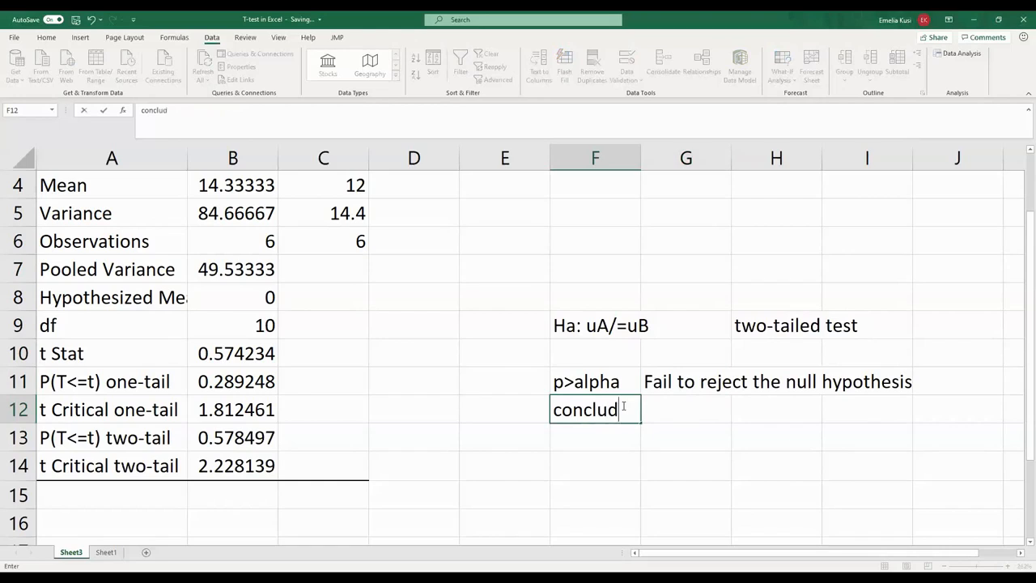
type("e that he")
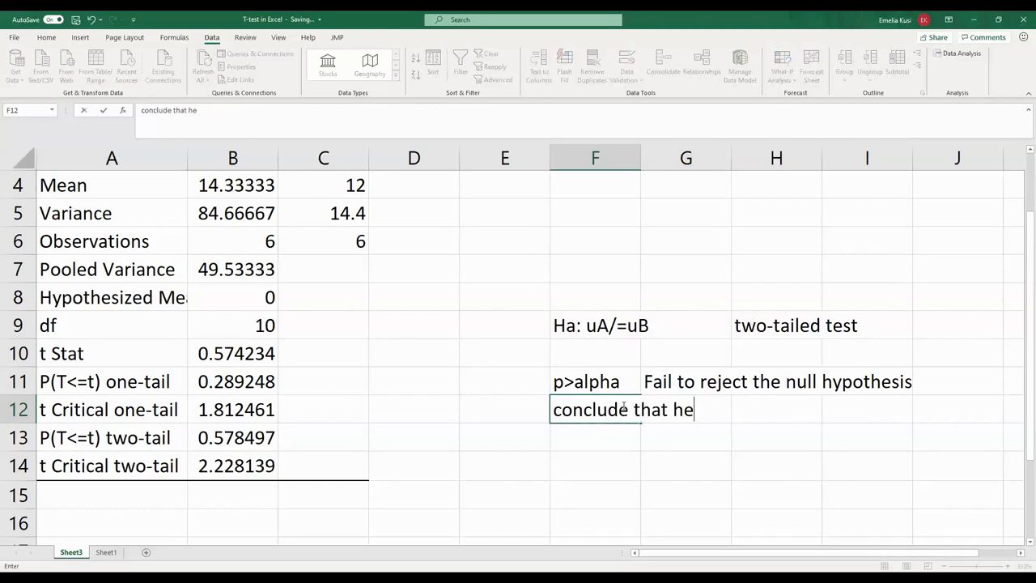
key("BackSpace")
key("BackSpace")
type("there")
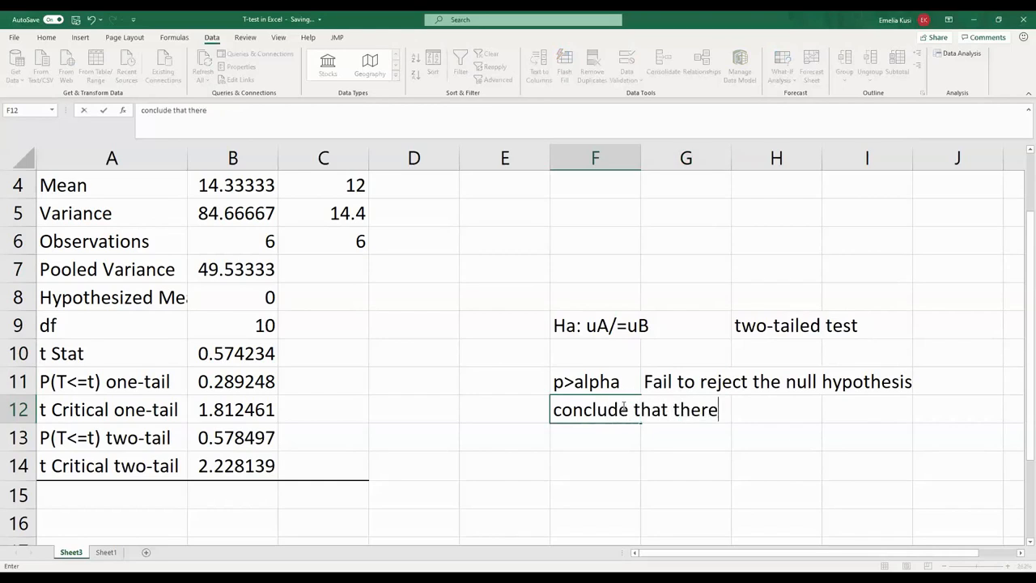
type(" is insufficient")
type("i")
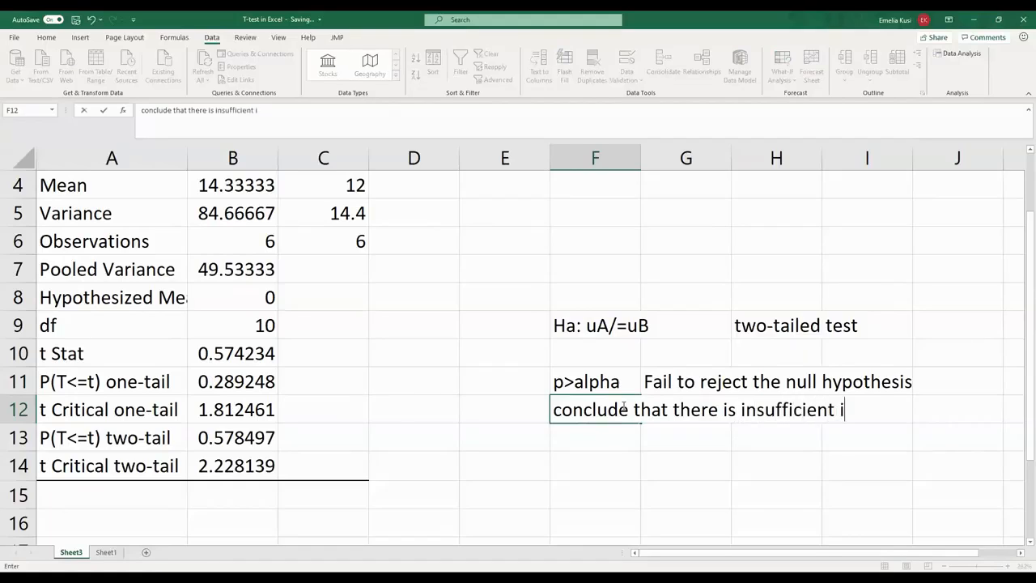
type("nformatio")
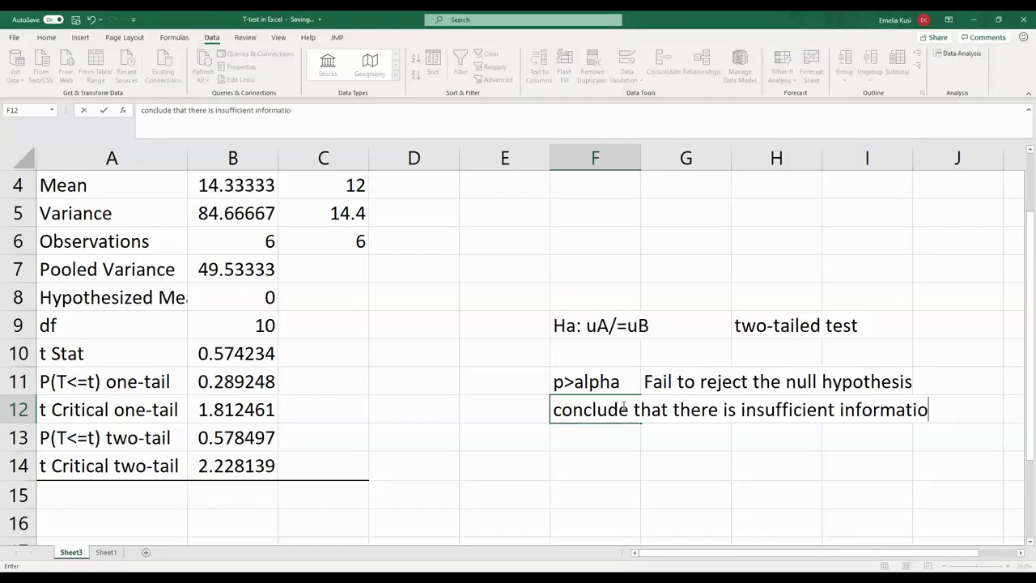
type("n to state")
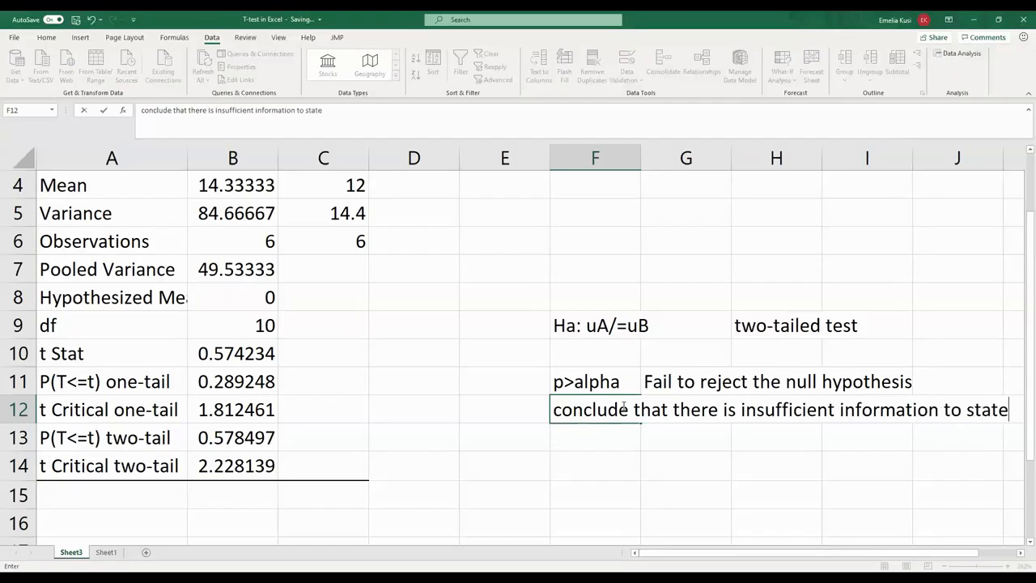
type(" that t")
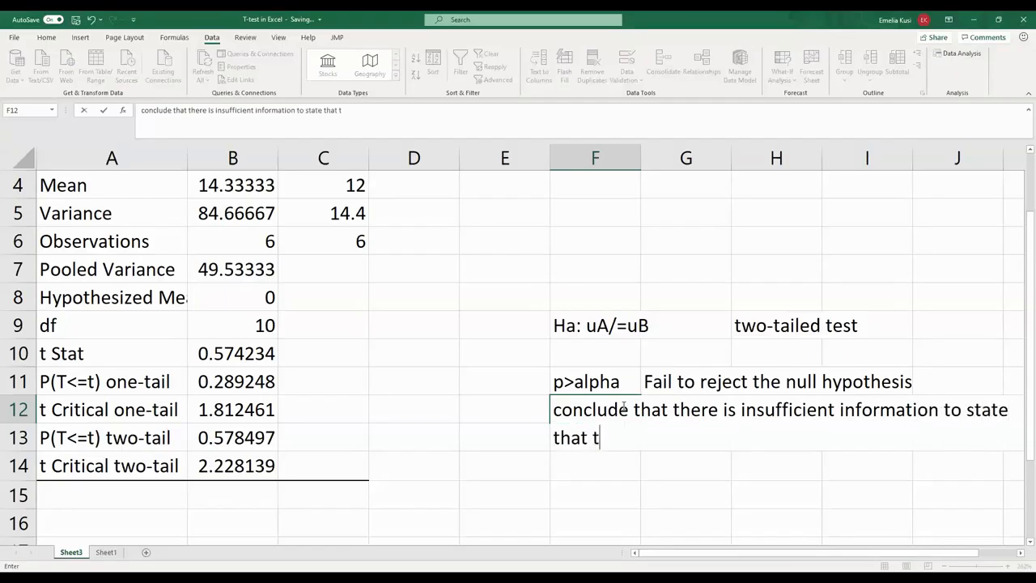
type("he samples ")
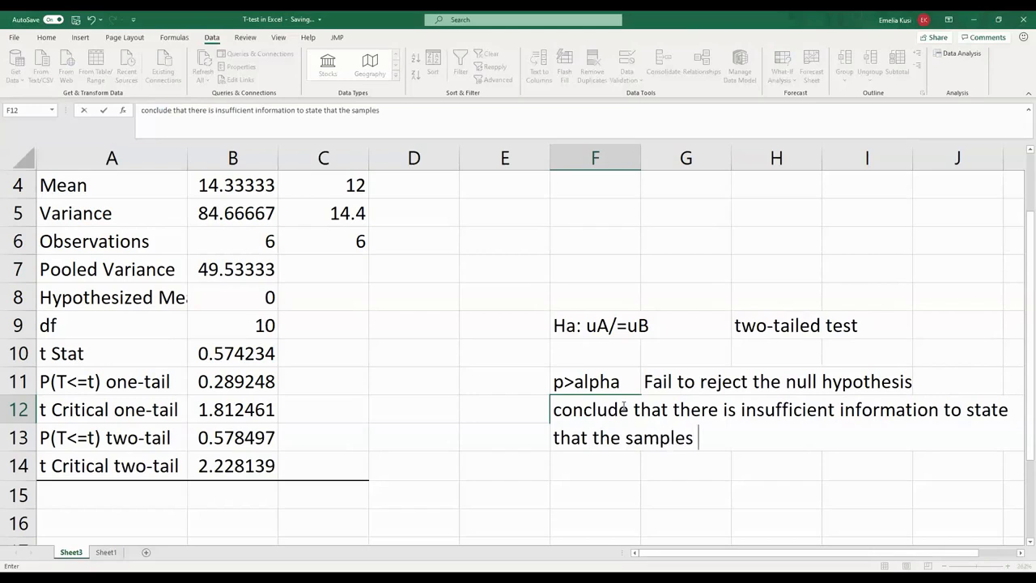
type("differ")
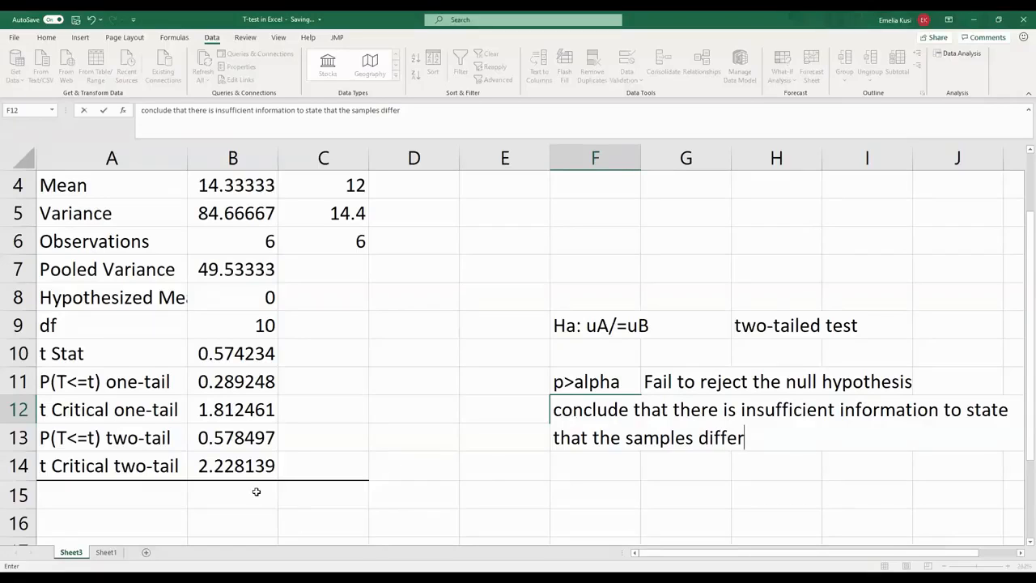
- On Sheet1, start a T.TEST formula in cell E6 with A6:A11 as the first array and B6:B11 as the second
left_click(116, 553)
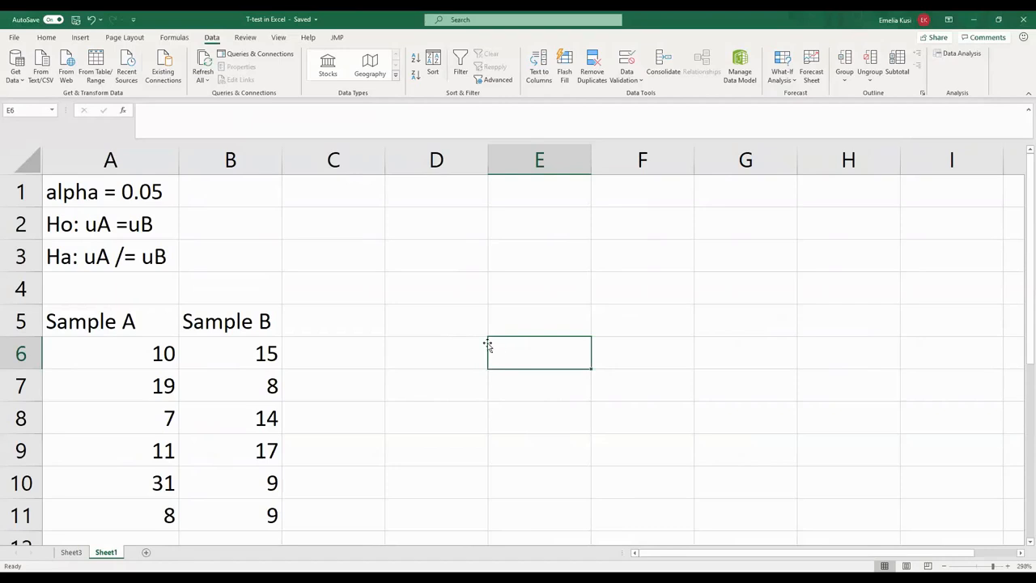
type("=")
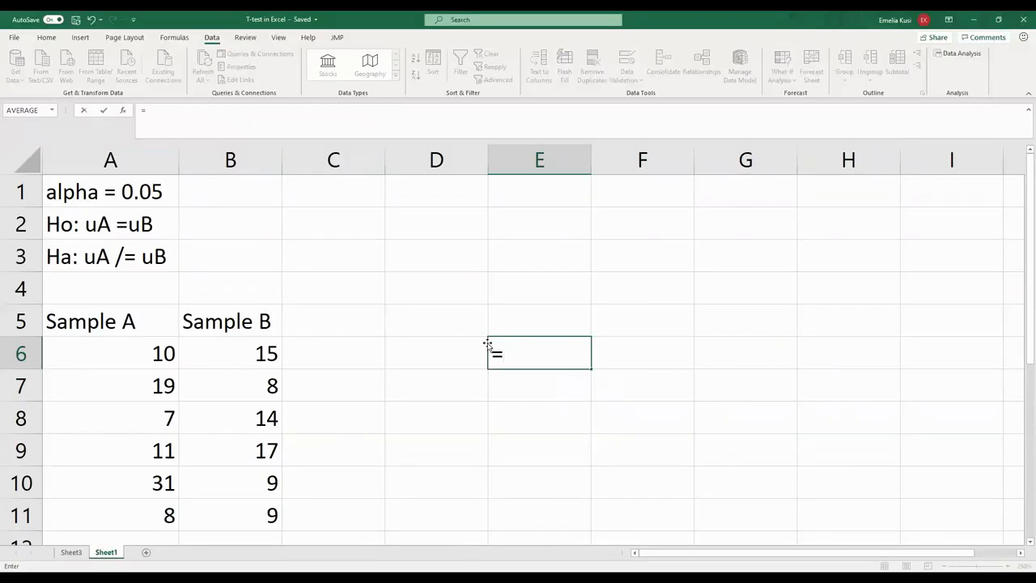
type("T")
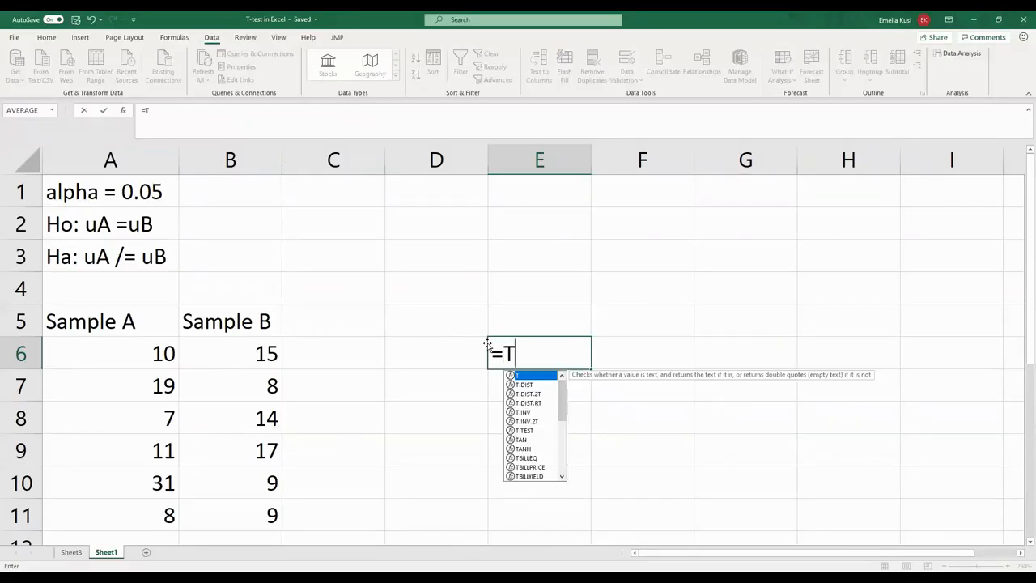
type(".")
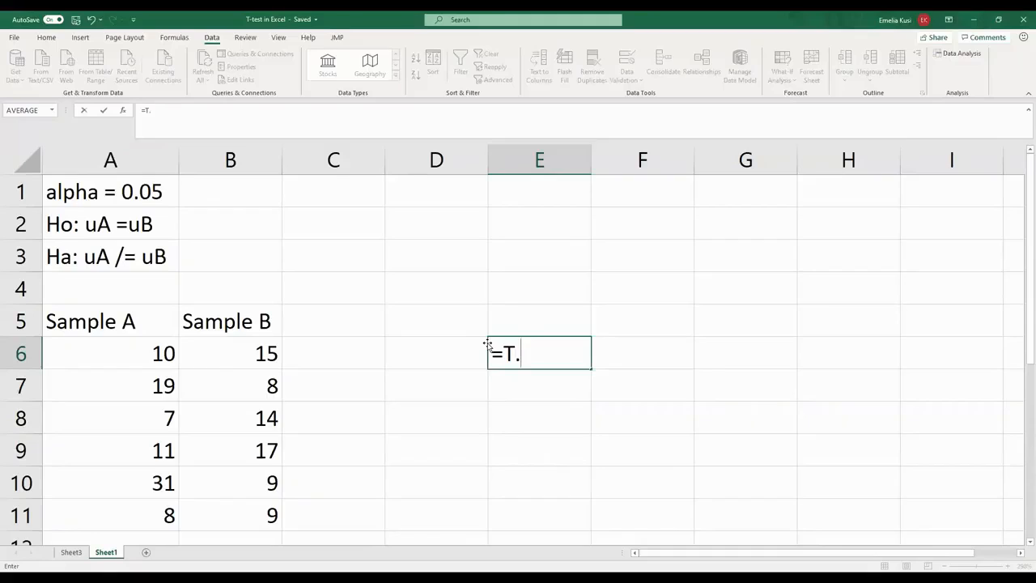
type("test")
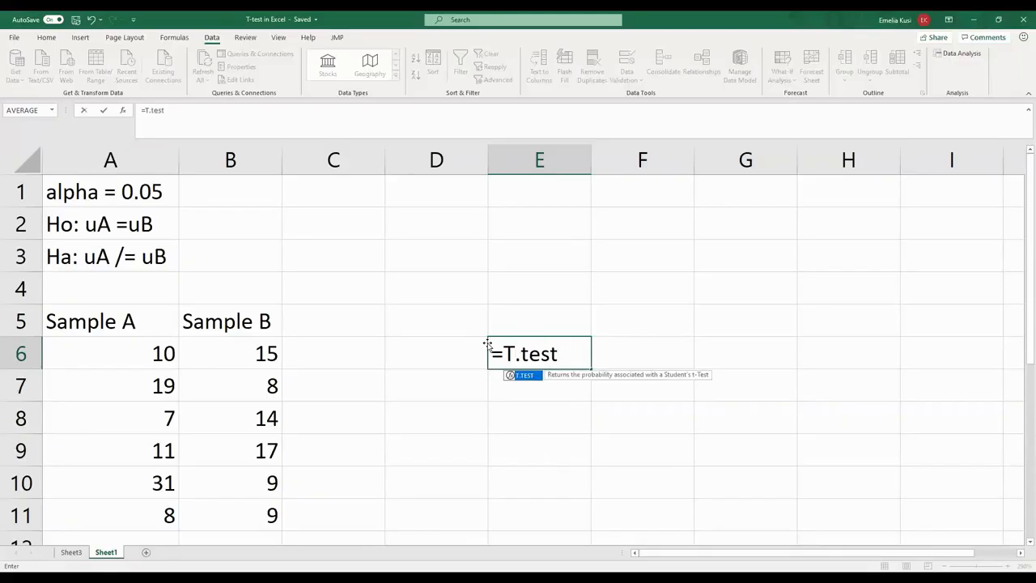
type("(")
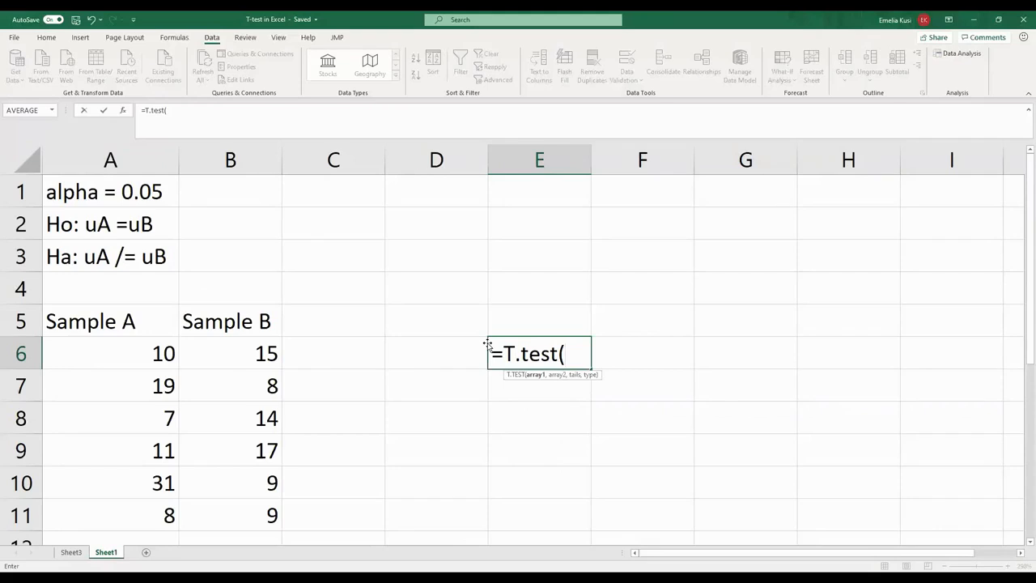
left_click(104, 360)
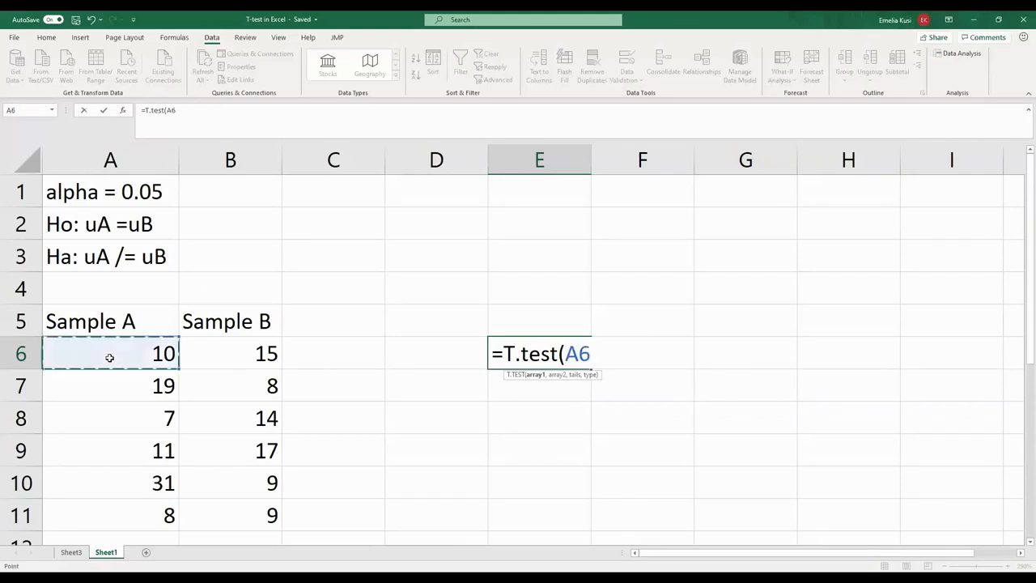
left_click_drag(107, 399, 108, 502)
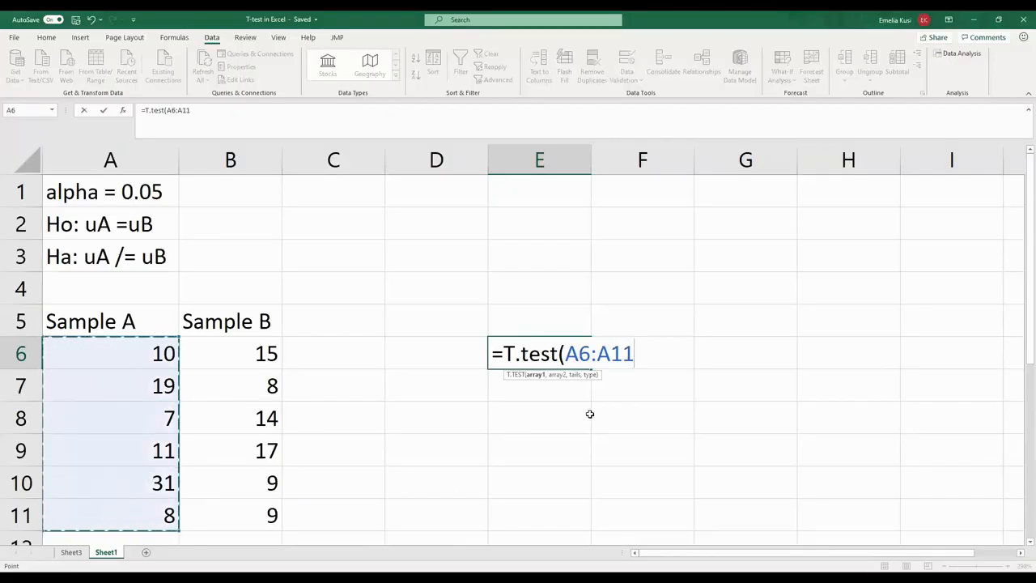
type(",")
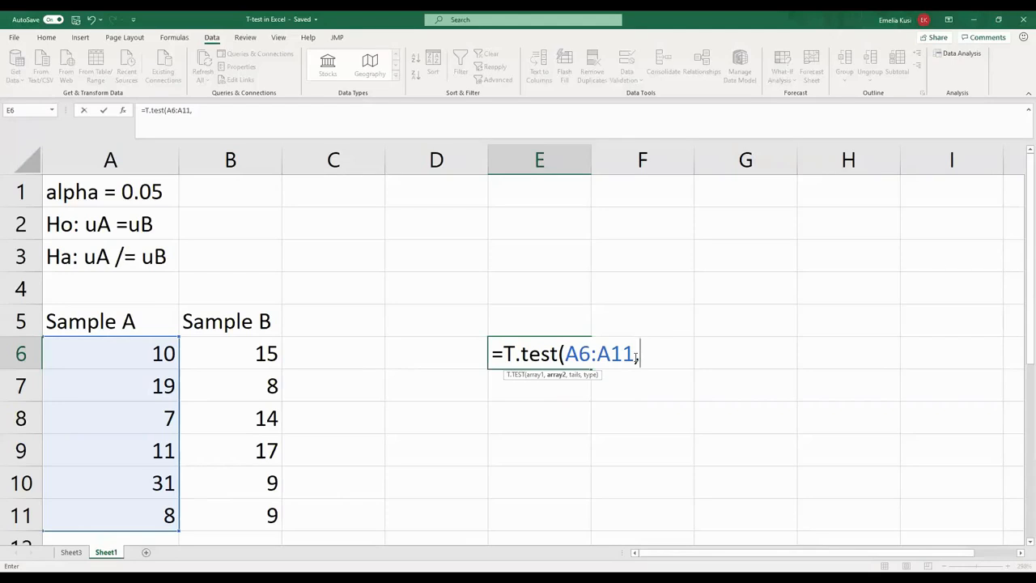
left_click(271, 354)
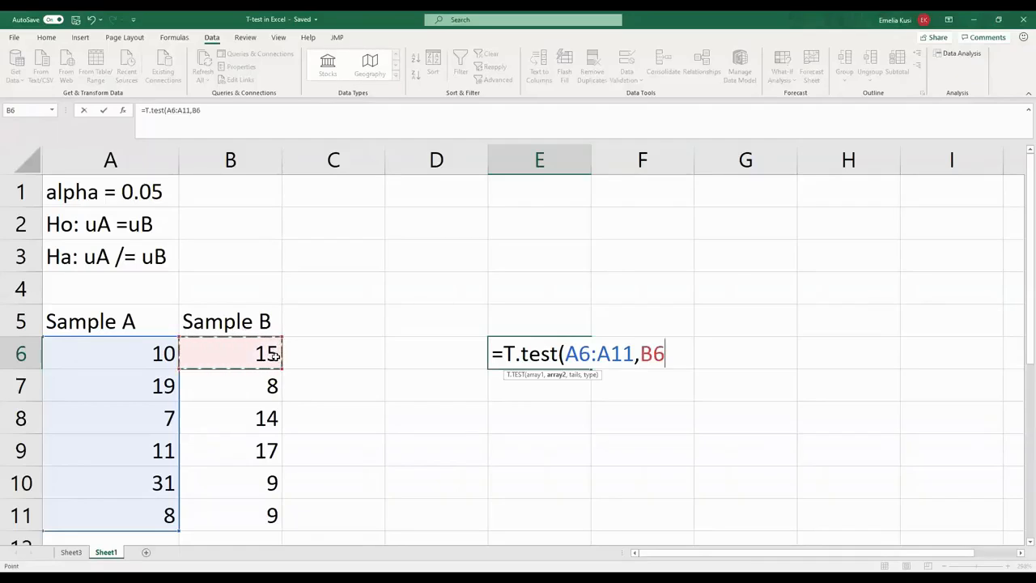
left_click_drag(275, 353, 272, 516)
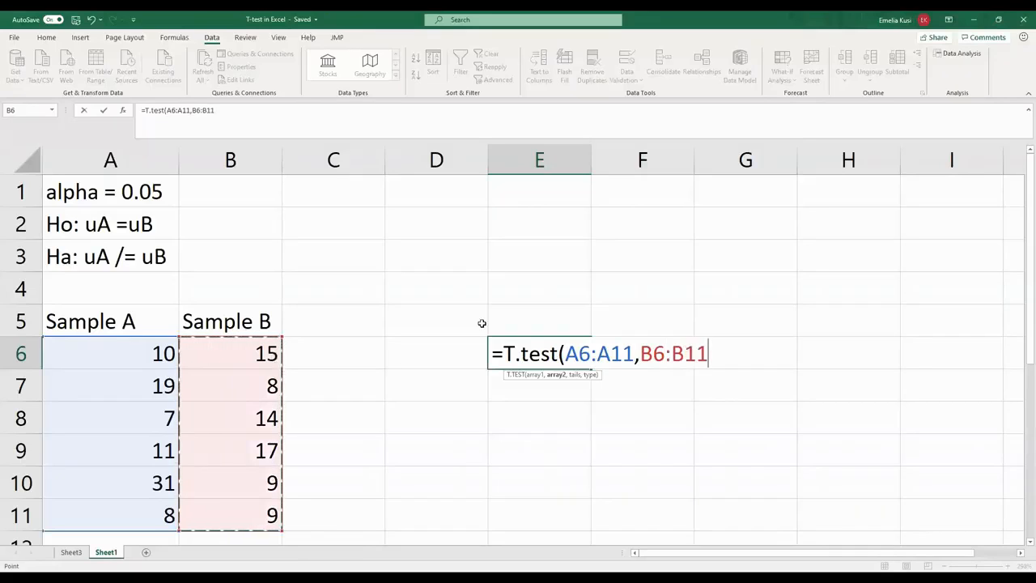
- Complete the T.TEST formula in E6 with 2 for two tails and type 2 for two-sample equal variance
type(",")
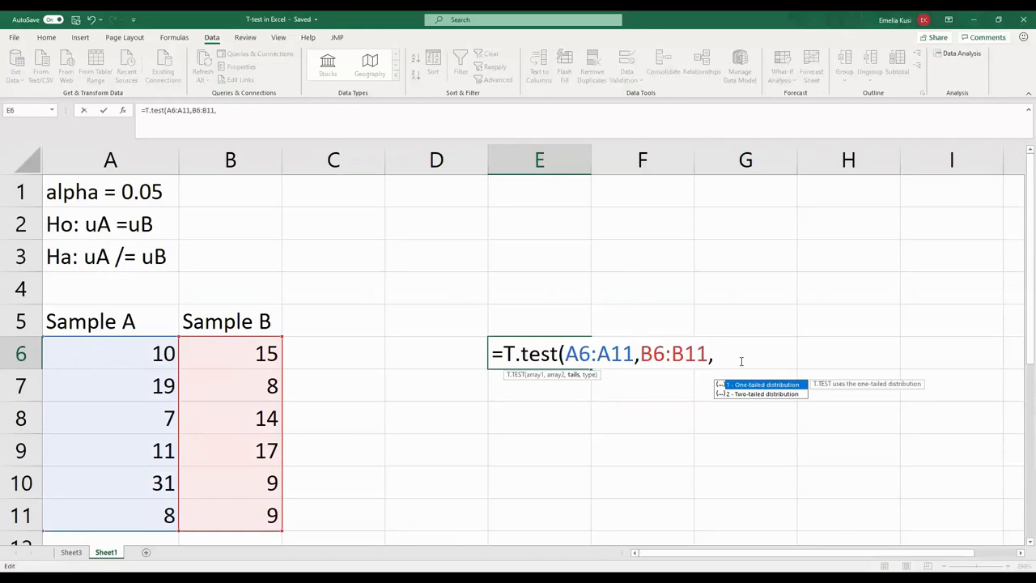
type("1")
key("BackSpace")
type("2")
type(",2")
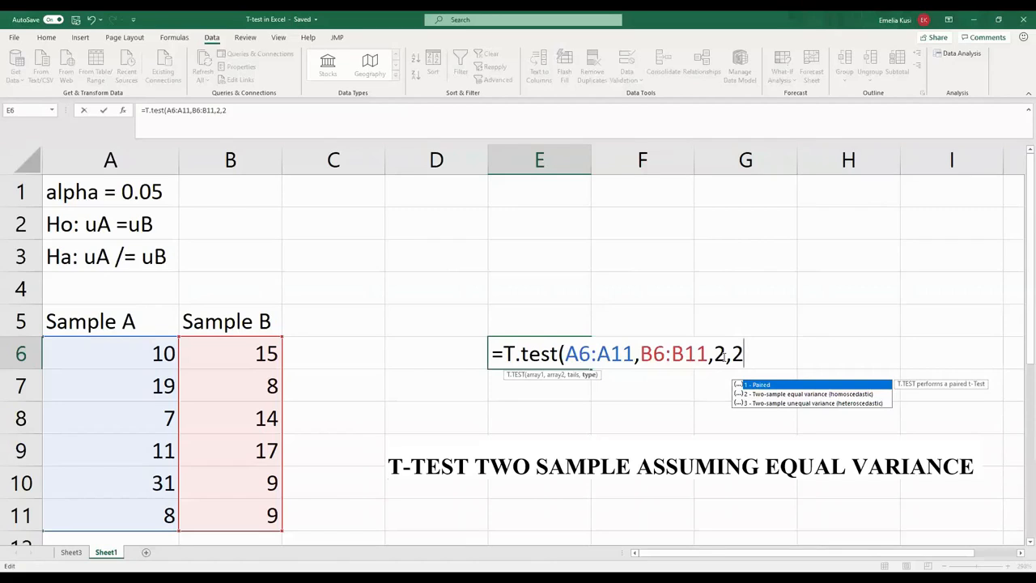
type(")")
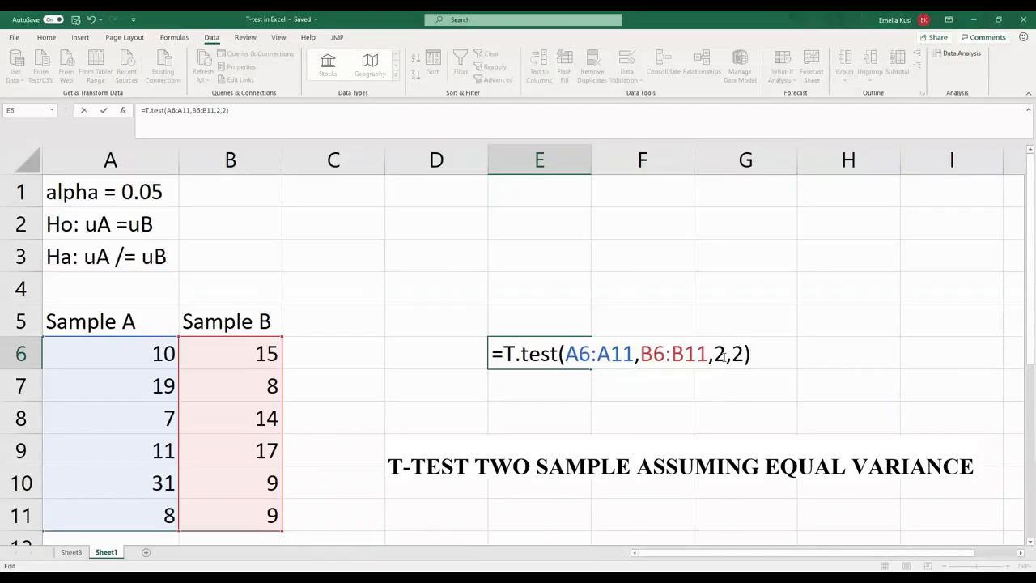
key("ctrl+Return")
key("Return")
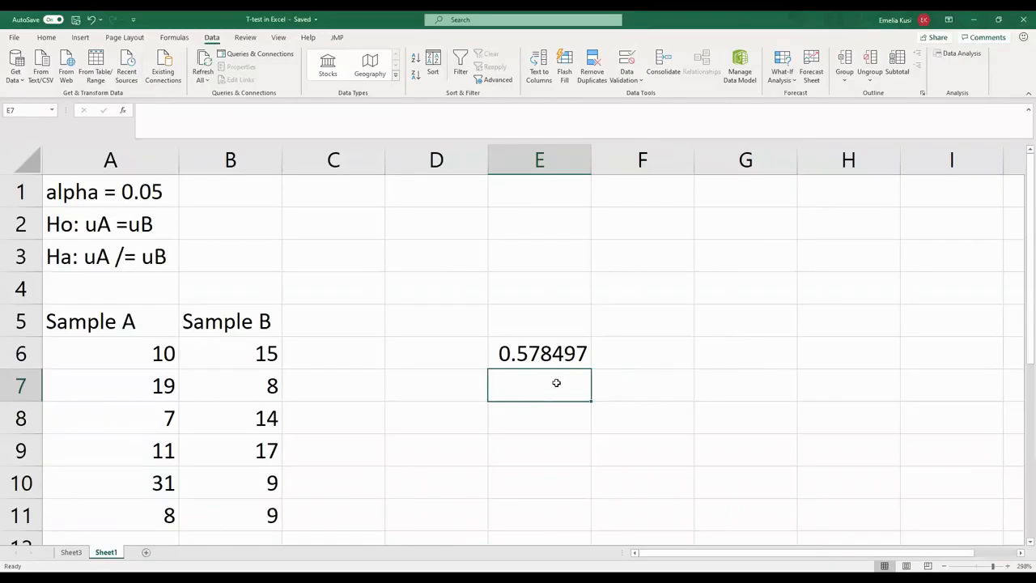
- Enter the comparison "p>alpha" in cell E7, directly below the T.TEST result
type("p>")
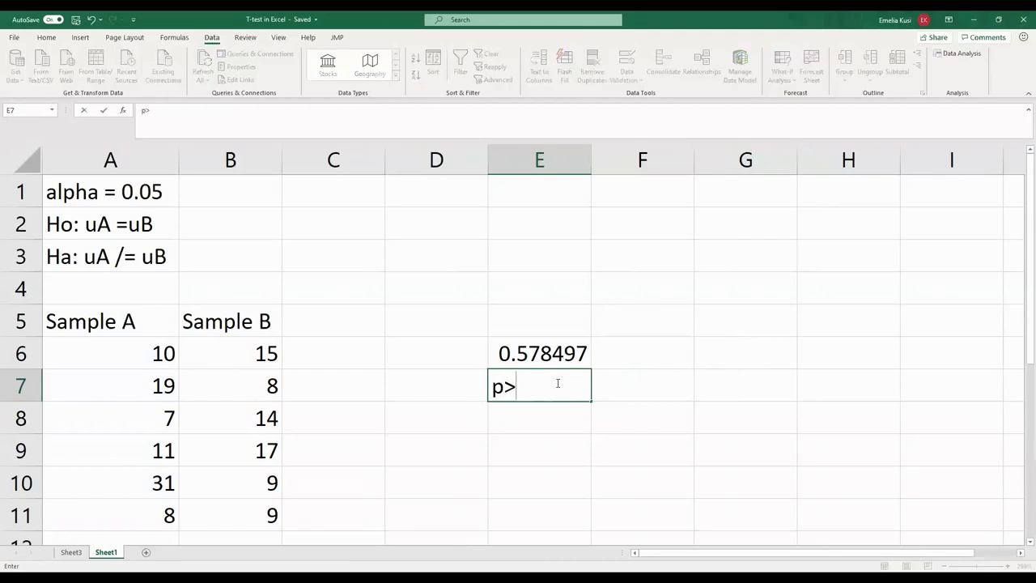
type("alpha")
- Enter the decision "fail to reject" in cell F7, beside the p-value comparison
left_click(599, 389)
type("fai")
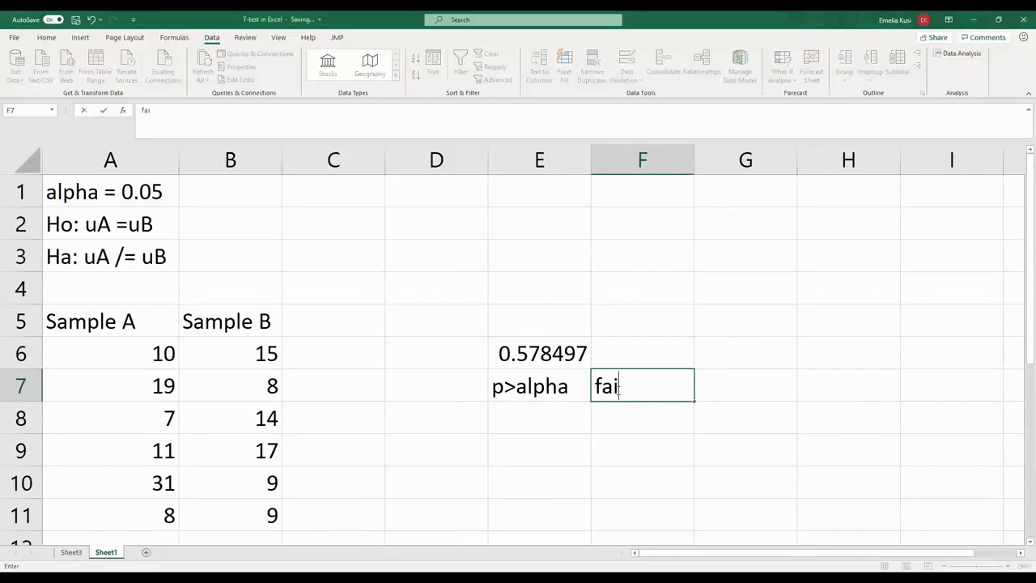
type("l to rje")
key("BackSpace")
type("eject")
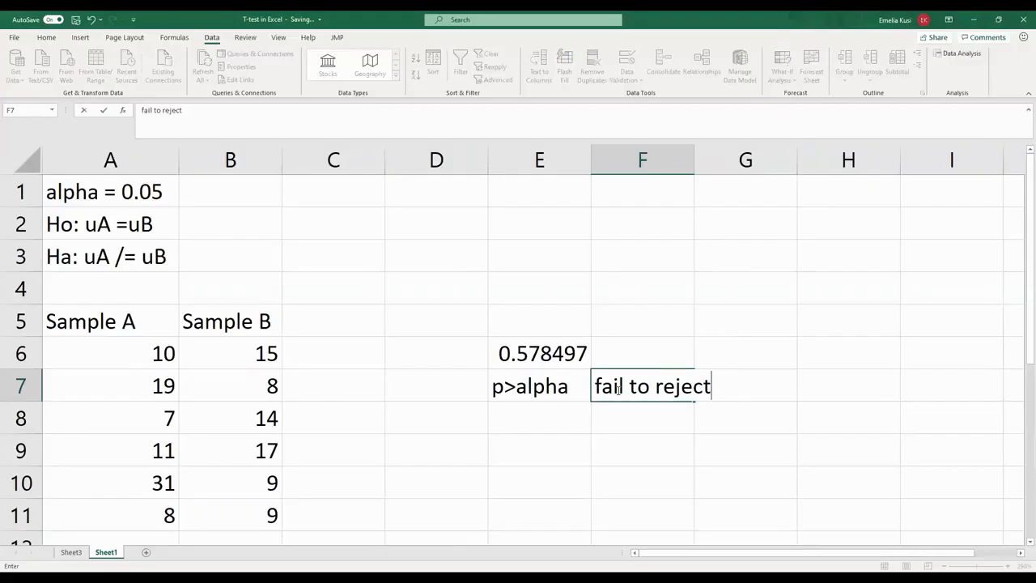
left_click(536, 390)
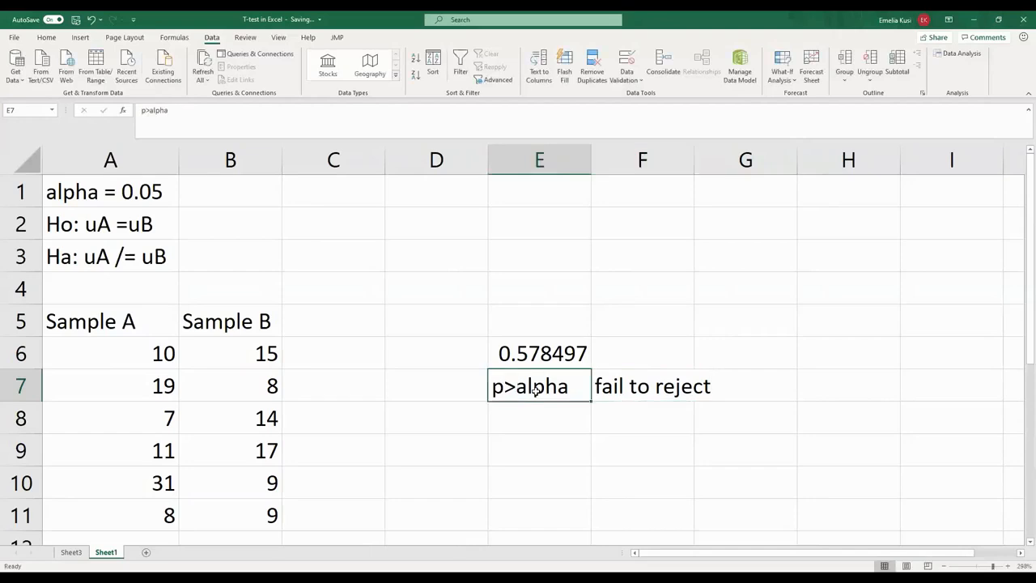